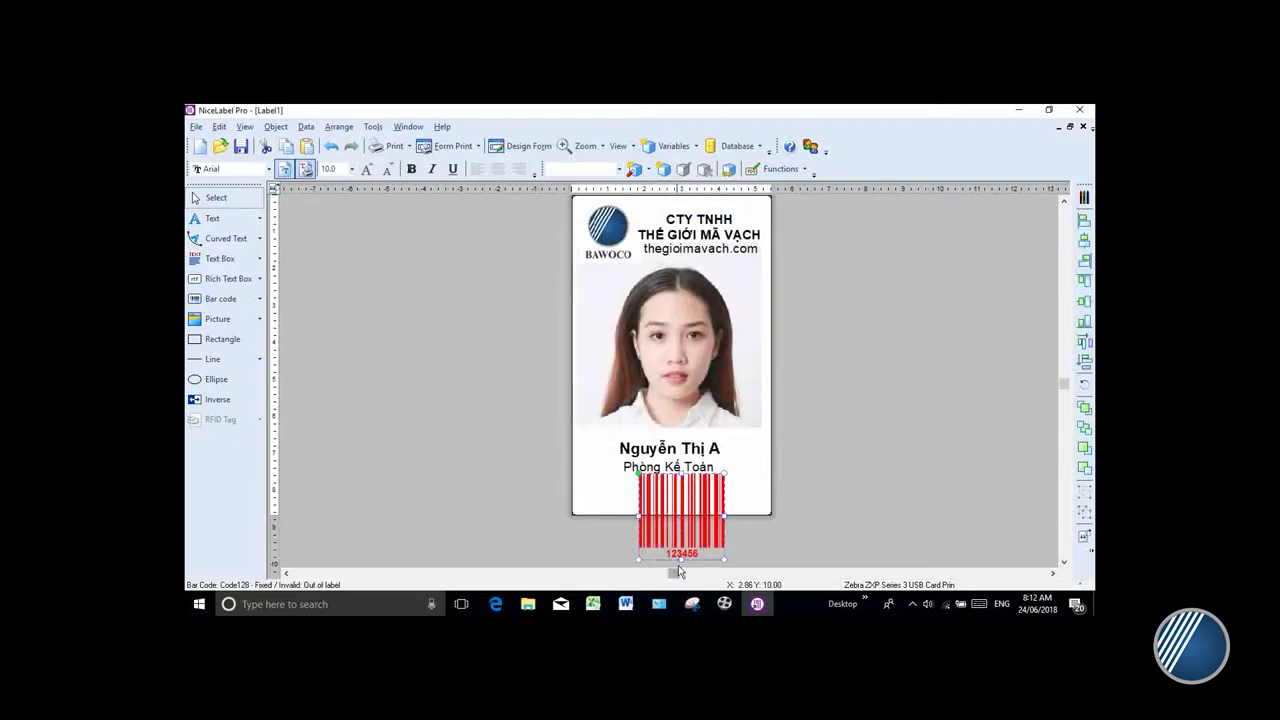
Resize the barcode to fit inside the card below the department line, and nudge the name, department and barcode slightly upward.
{"action": "mouse_move", "coordinate": [681, 559]}
{"action": "left_mouse_down"}
{"action": "mouse_move", "coordinate": [684, 502]}
{"action": "mouse_move", "coordinate": [746, 487]}
{"action": "mouse_move", "coordinate": [712, 489]}
{"action": "left_mouse_up"}
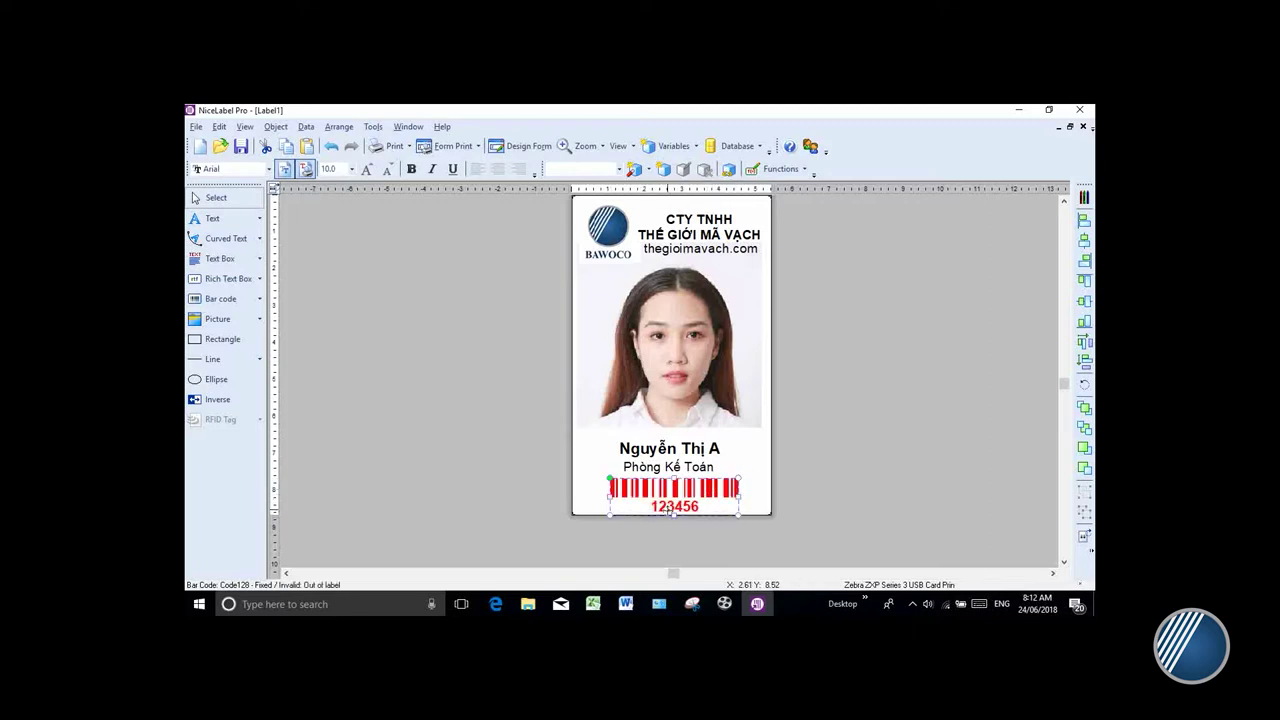
{"action": "left_click", "coordinate": [678, 449]}
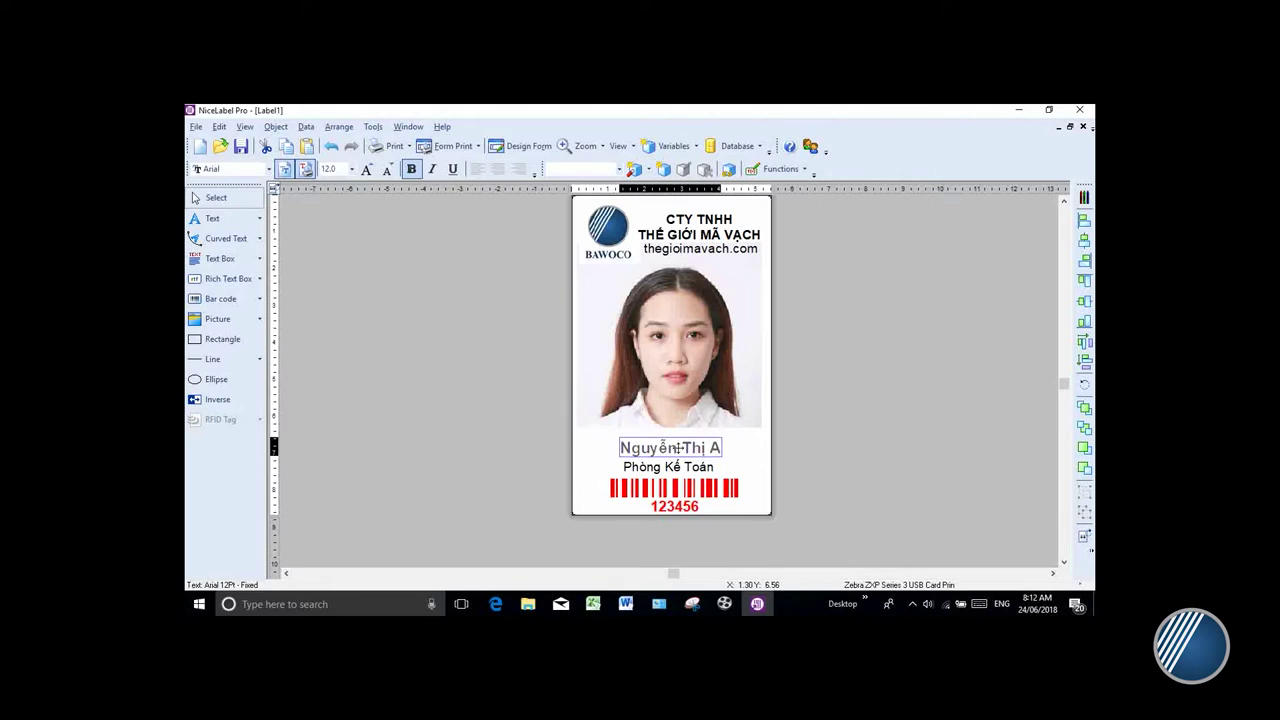
{"action": "double_click", "coordinate": [668, 467]}
{"action": "left_click", "coordinate": [703, 498]}
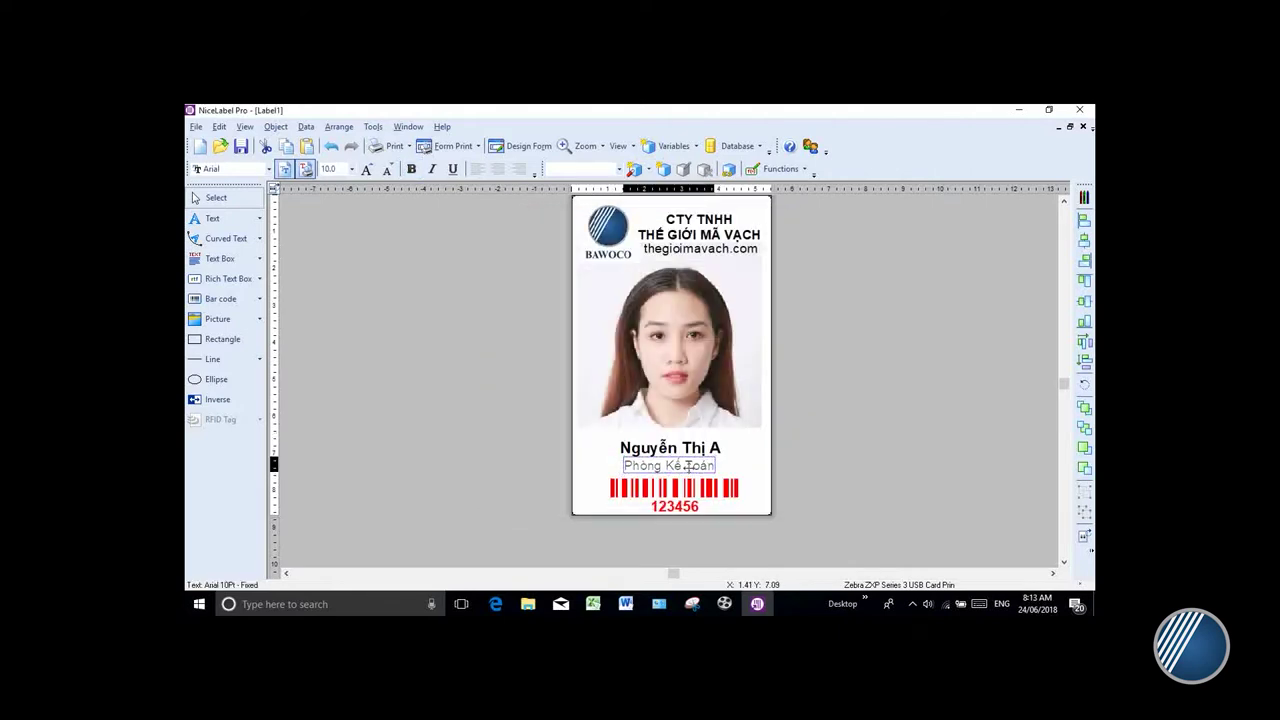
{"action": "left_click", "coordinate": [688, 468]}
{"action": "left_click_drag", "start_coordinate": [686, 493], "coordinate": [686, 490]}
{"action": "left_click", "coordinate": [818, 507]}
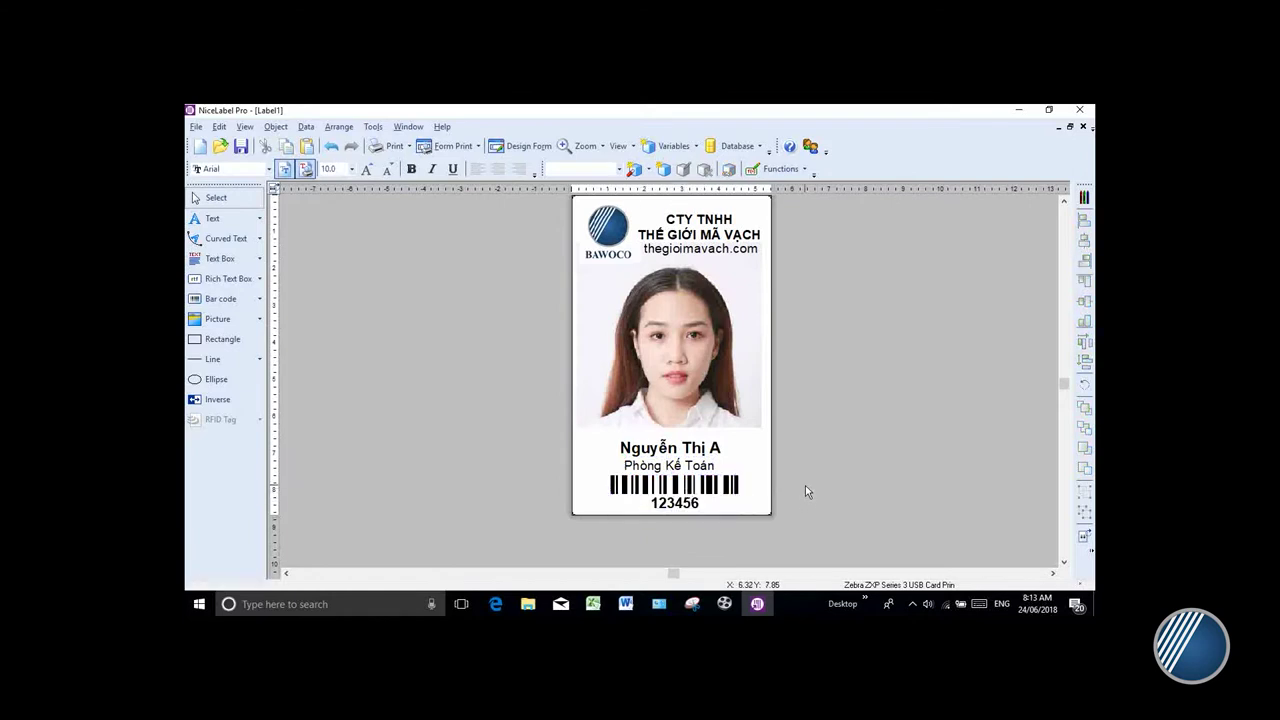
Compare the finished card layout with the reference card image in the Snipping Tool.
{"action": "scroll", "coordinate": [805, 489], "scroll_direction": "up", "scroll_amount": 2}
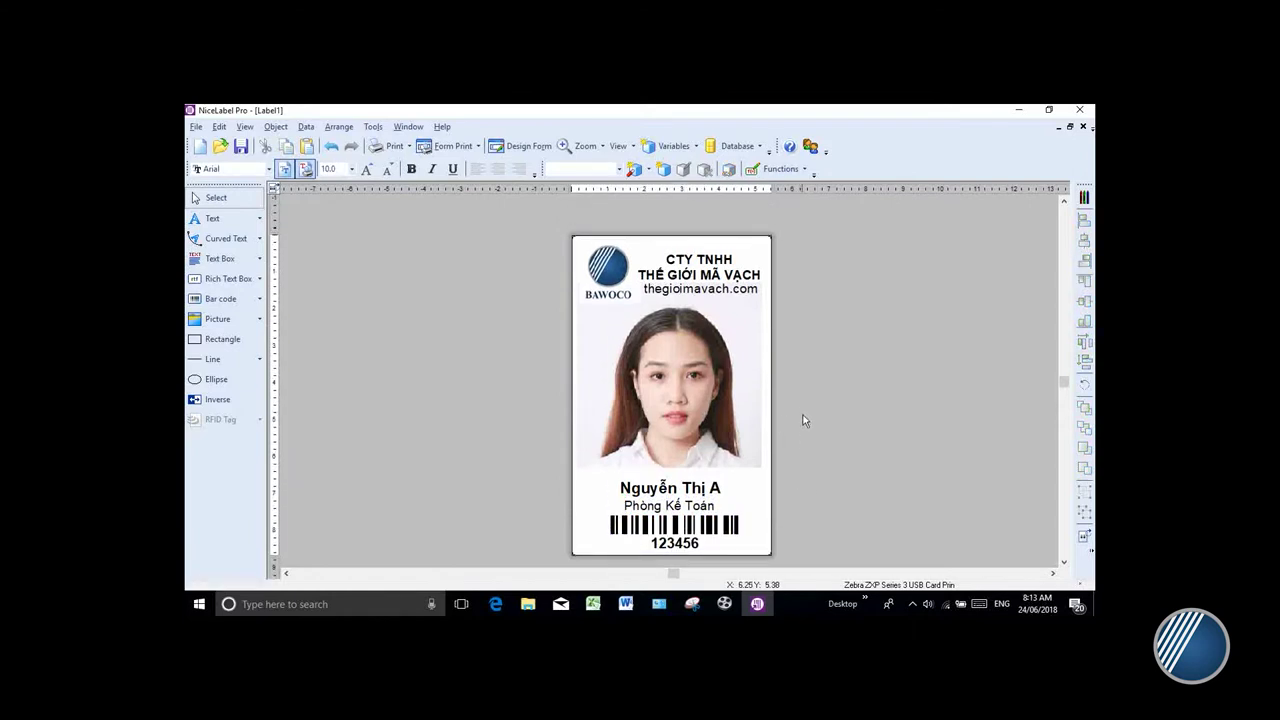
{"action": "scroll", "coordinate": [805, 420], "scroll_direction": "down", "scroll_amount": 2}
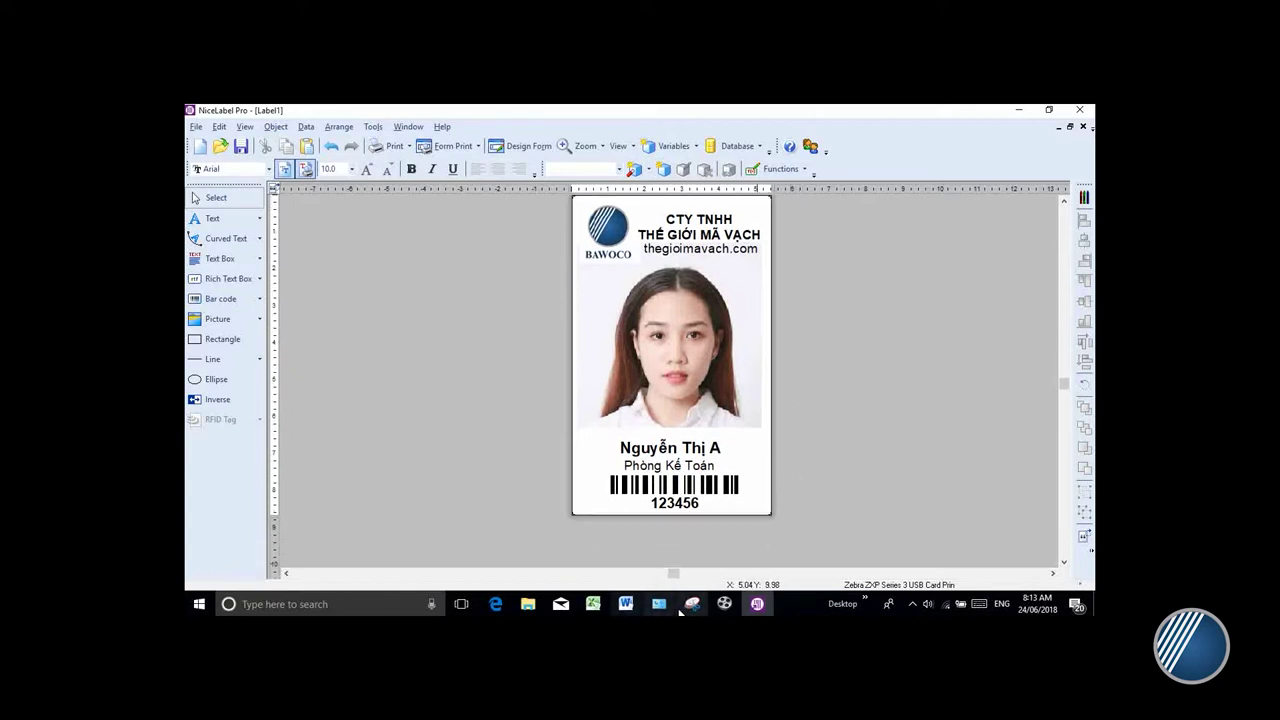
{"action": "left_click", "coordinate": [692, 606]}
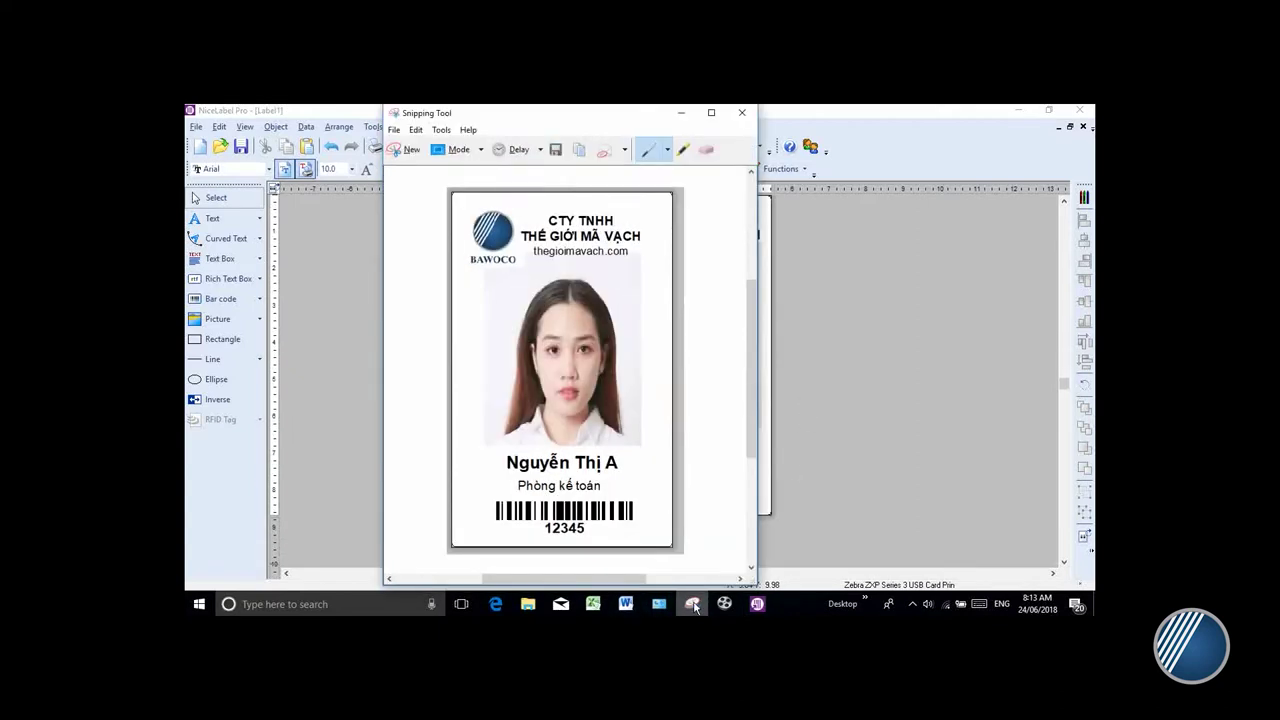
{"action": "left_click", "coordinate": [692, 606]}
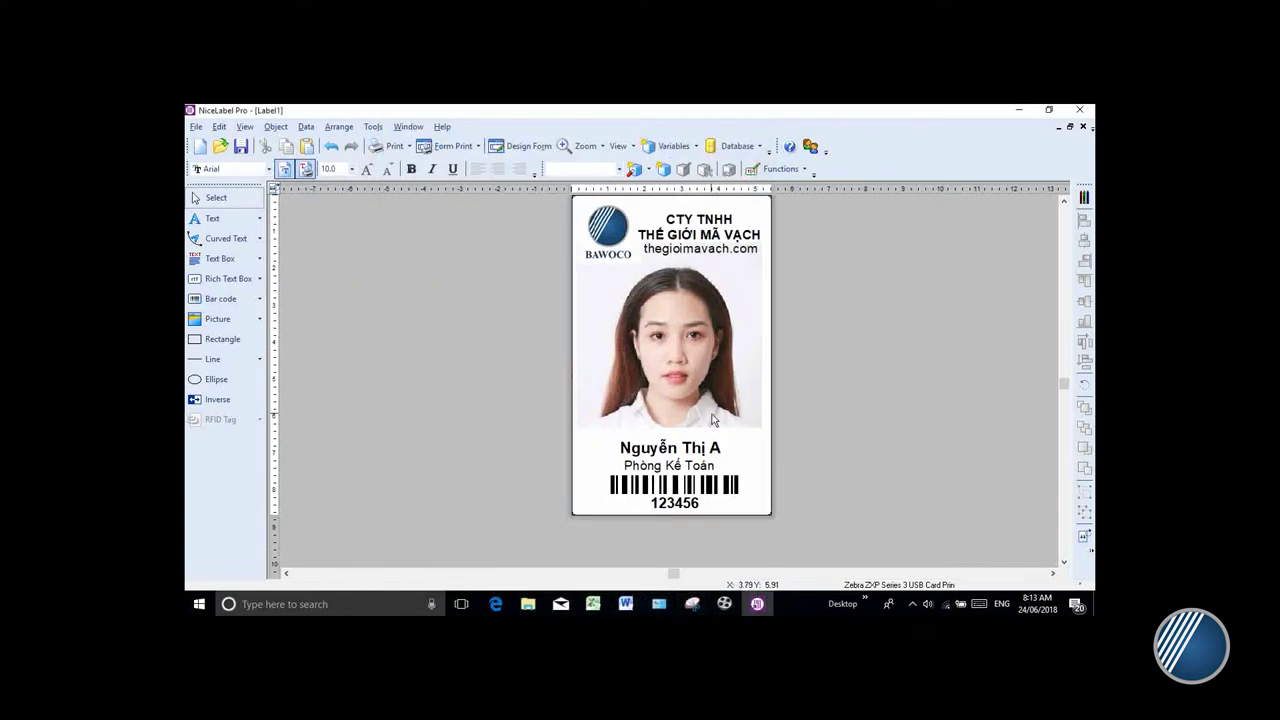
{"action": "scroll", "coordinate": [726, 368], "scroll_direction": "down", "scroll_amount": 1}
{"action": "scroll", "coordinate": [726, 368], "scroll_direction": "up", "scroll_amount": 1}
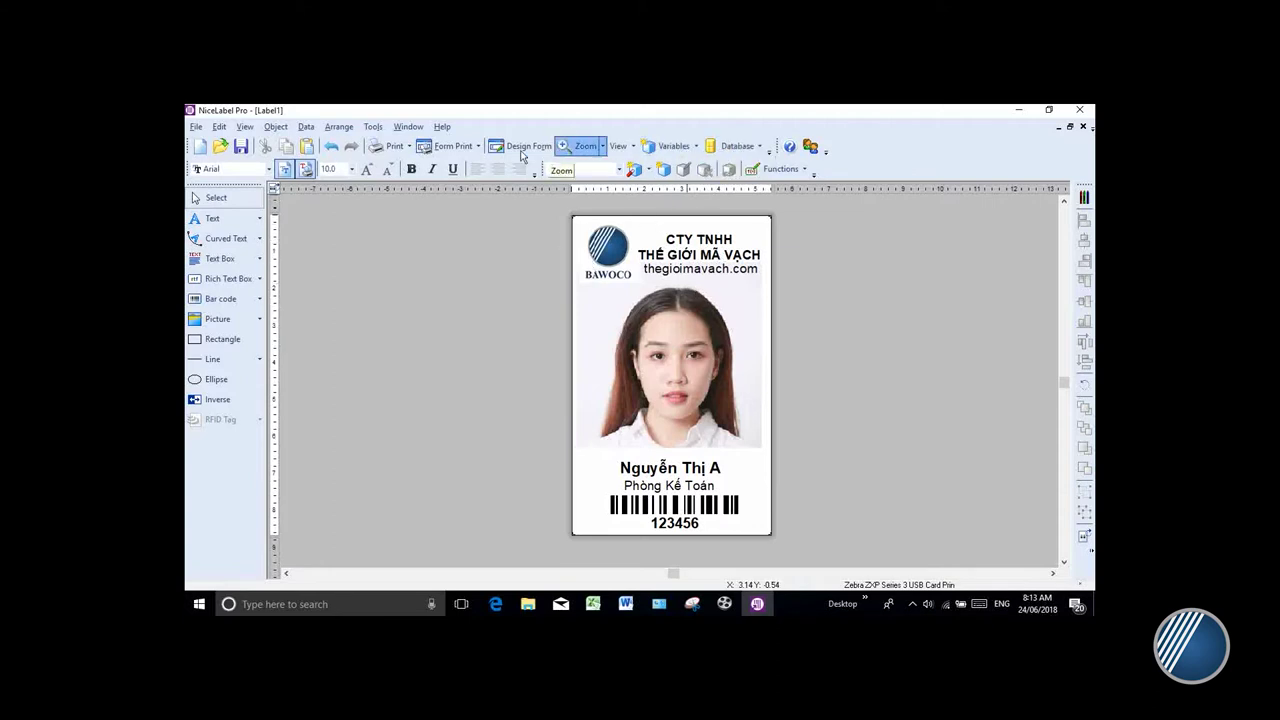
{"action": "left_click", "coordinate": [306, 127]}
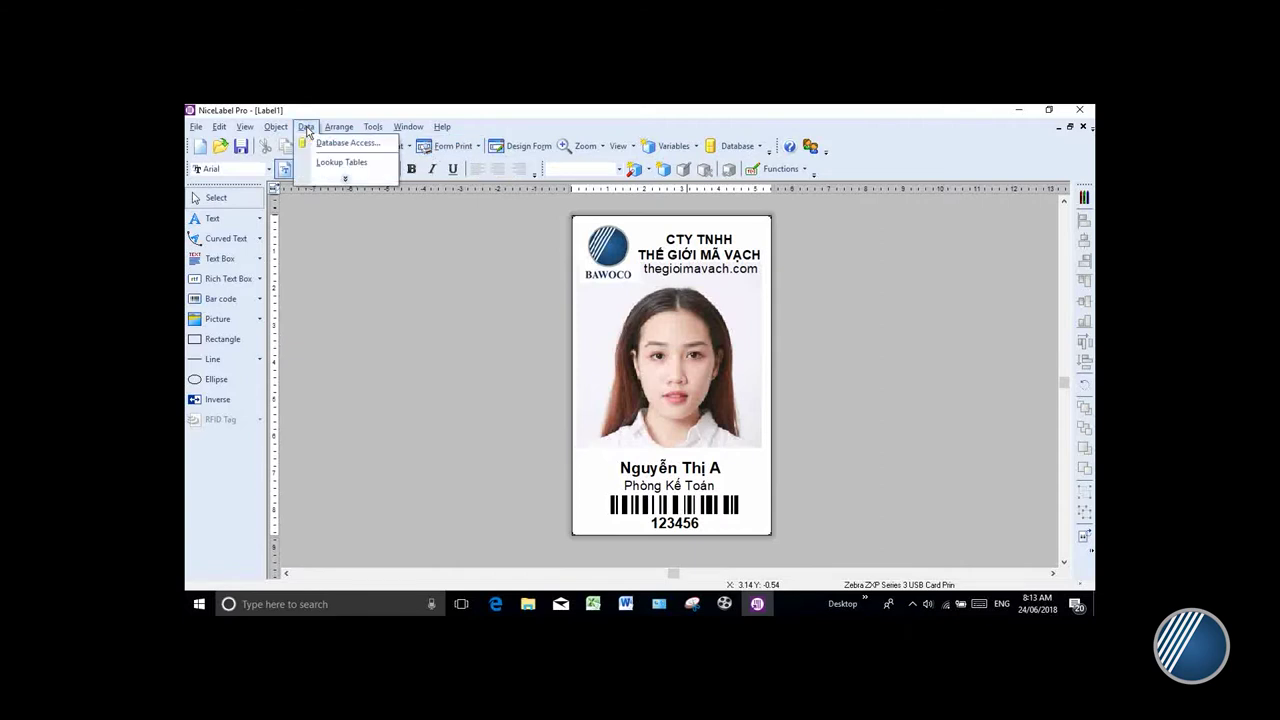
{"action": "left_click", "coordinate": [352, 146]}
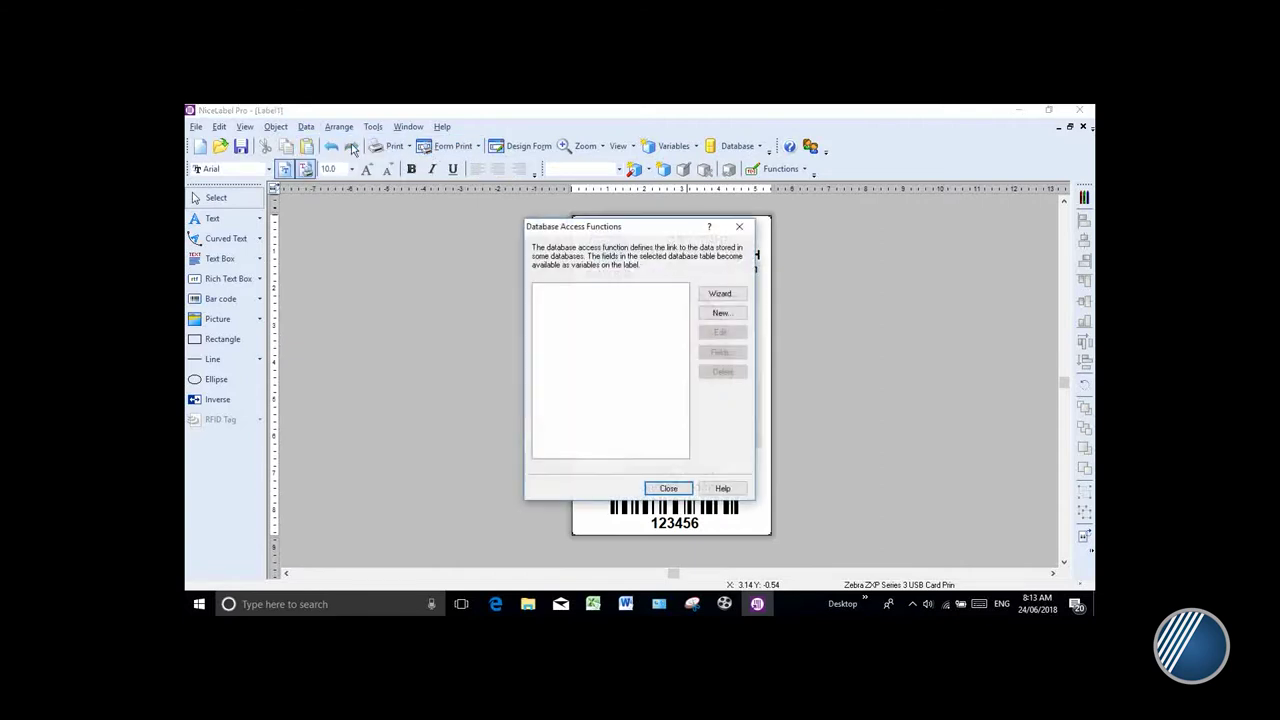
{"action": "left_click", "coordinate": [722, 295]}
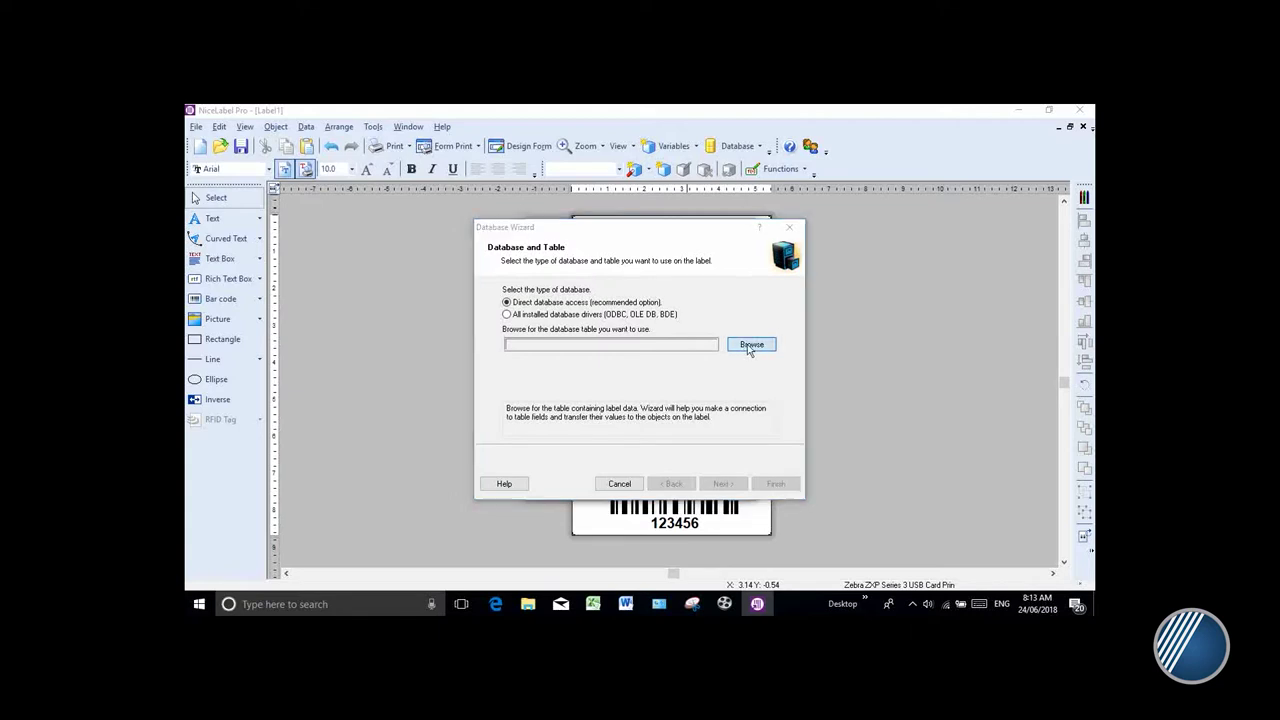
{"action": "left_click", "coordinate": [750, 346]}
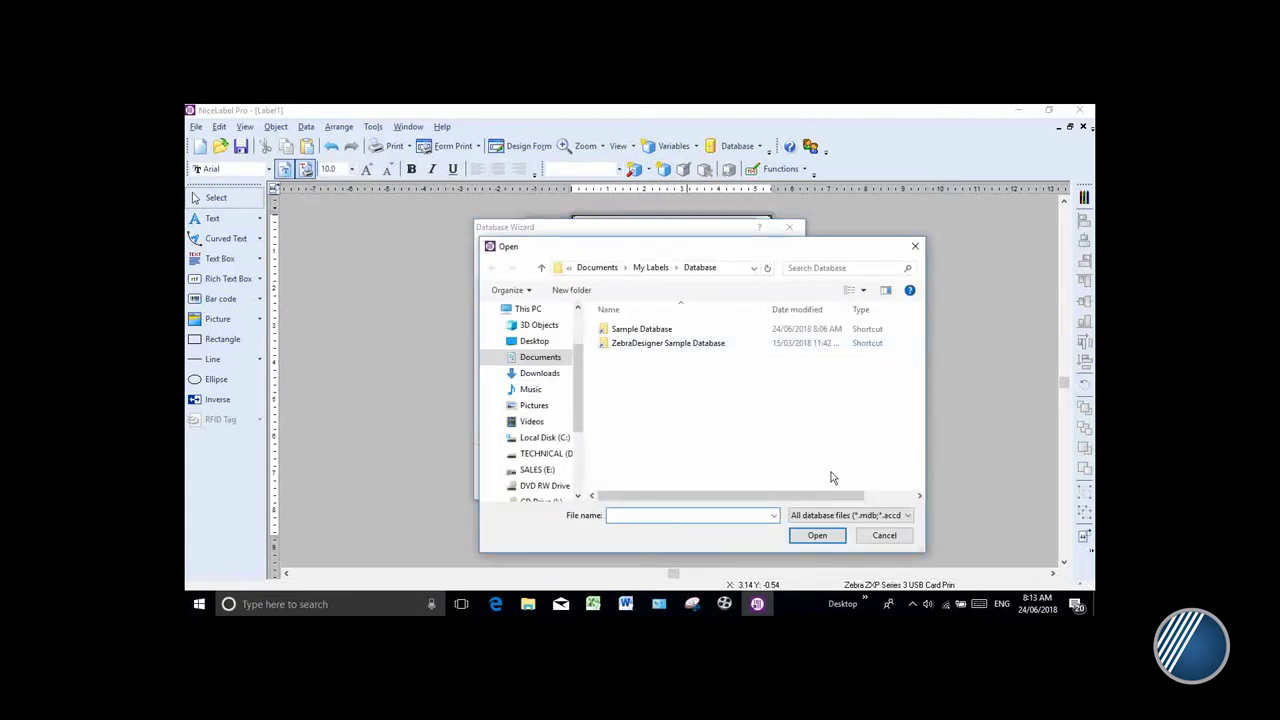
{"action": "left_click", "coordinate": [884, 535]}
{"action": "left_click", "coordinate": [794, 230]}
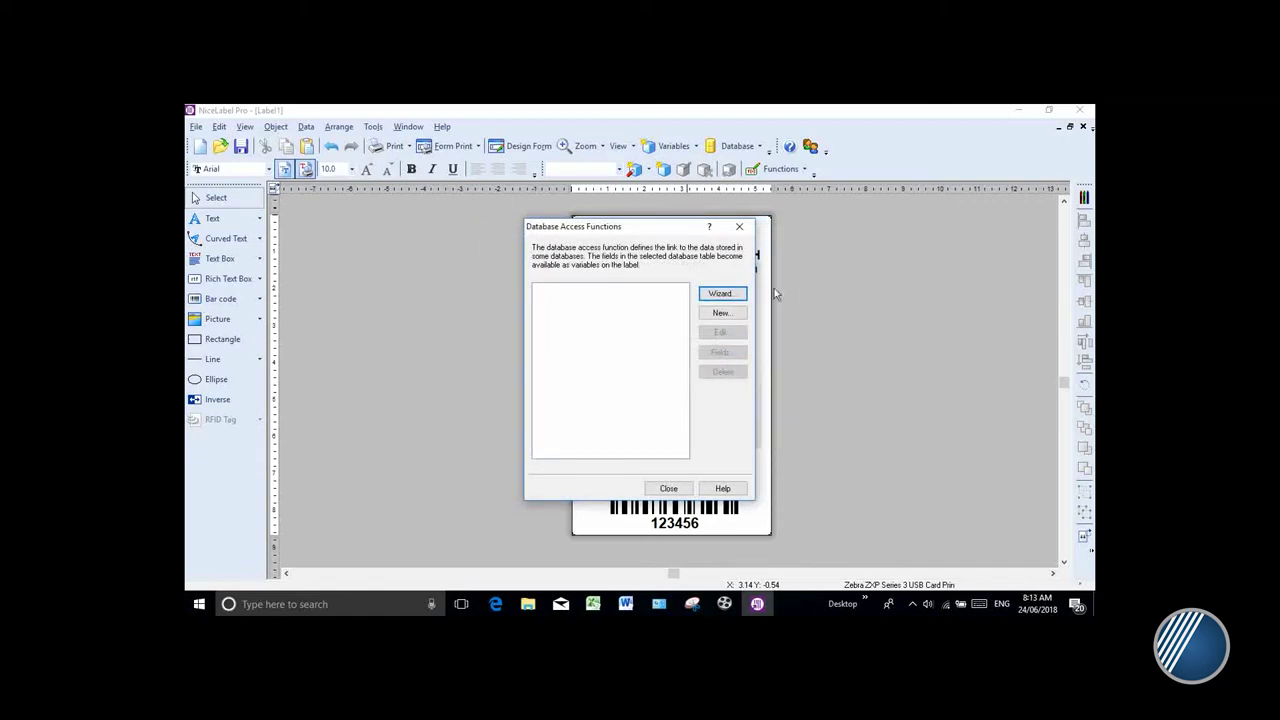
{"action": "left_click", "coordinate": [738, 225]}
Minimize the label design, refresh the desktop and open a blank workbook in Excel.
{"action": "left_click", "coordinate": [1018, 109]}
{"action": "right_click", "coordinate": [674, 252]}
{"action": "left_click", "coordinate": [712, 286]}
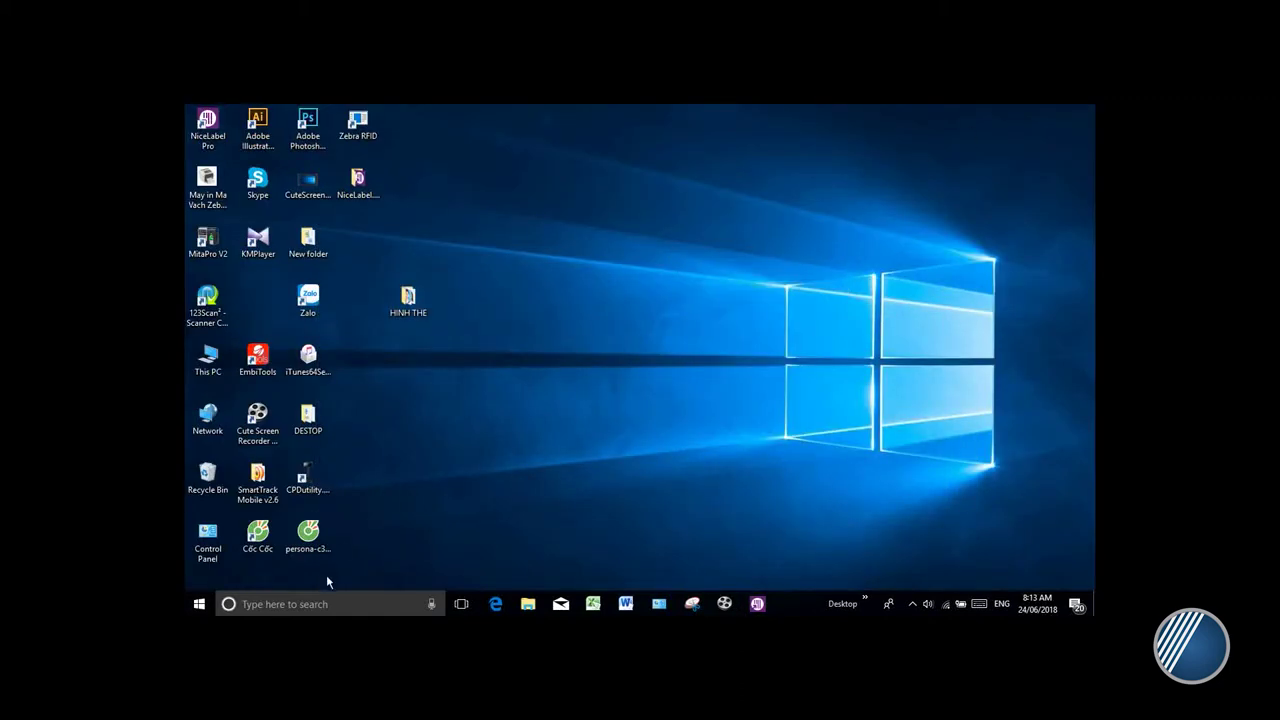
{"action": "left_click", "coordinate": [310, 604]}
{"action": "type", "text": "ex"}
{"action": "left_click", "coordinate": [315, 288]}
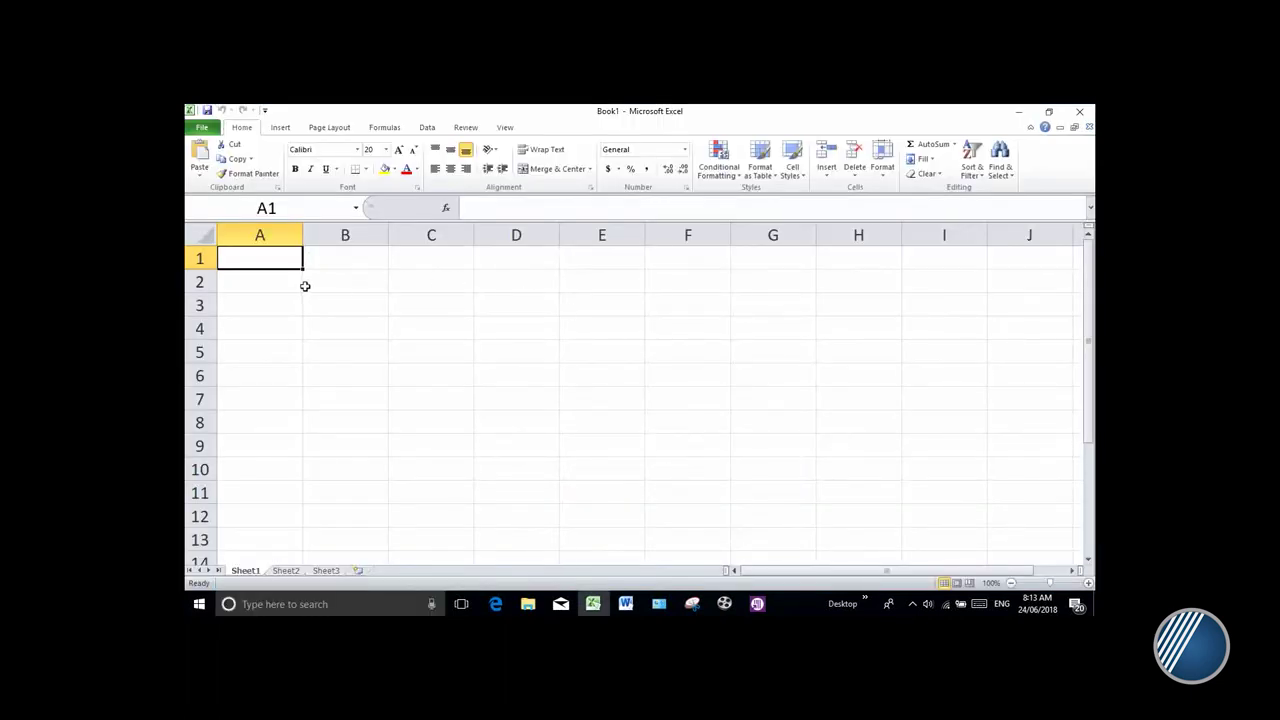
Enter the column headers "Mã NV" in A1, "Tên NV" in B1 and "Phòng Ban" in C1.
{"action": "type", "text": "Ma"}
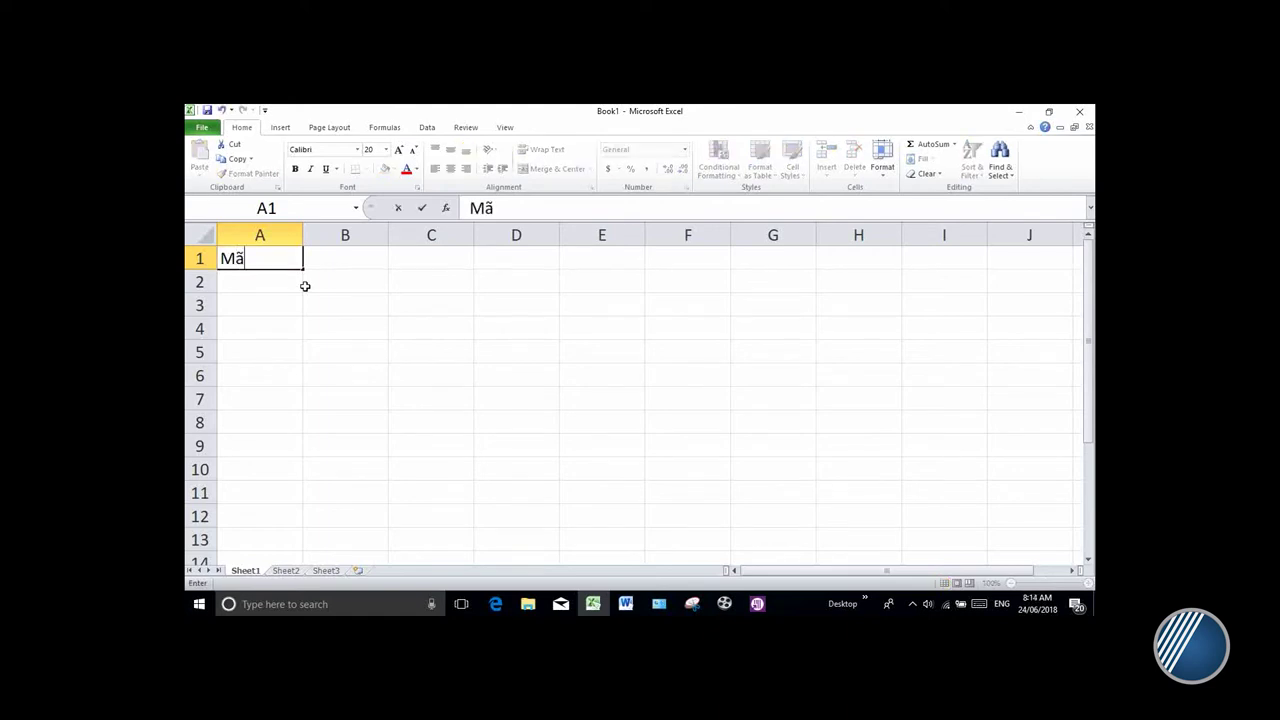
{"action": "type", "text": " NV"}
{"action": "left_click", "coordinate": [336, 261]}
{"action": "type", "text": "Tê"}
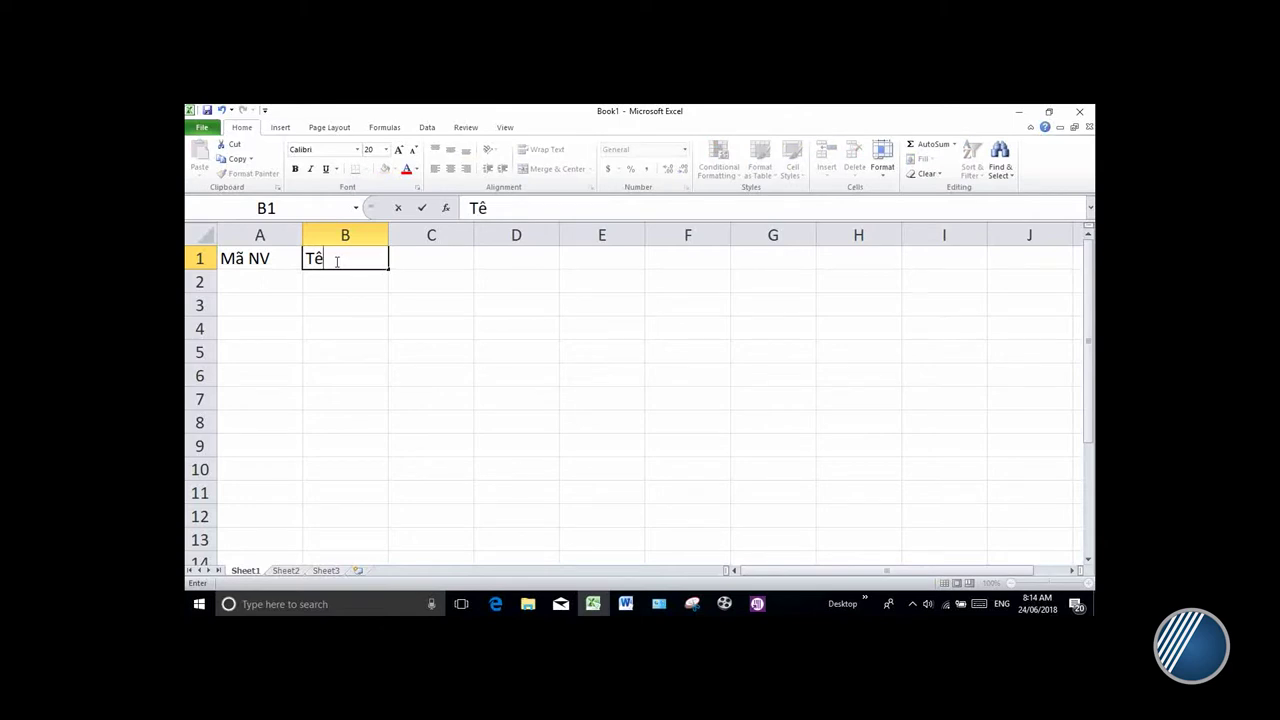
{"action": "type", "text": "n NV"}
{"action": "left_click", "coordinate": [409, 260]}
{"action": "type", "text": "Phomg"}
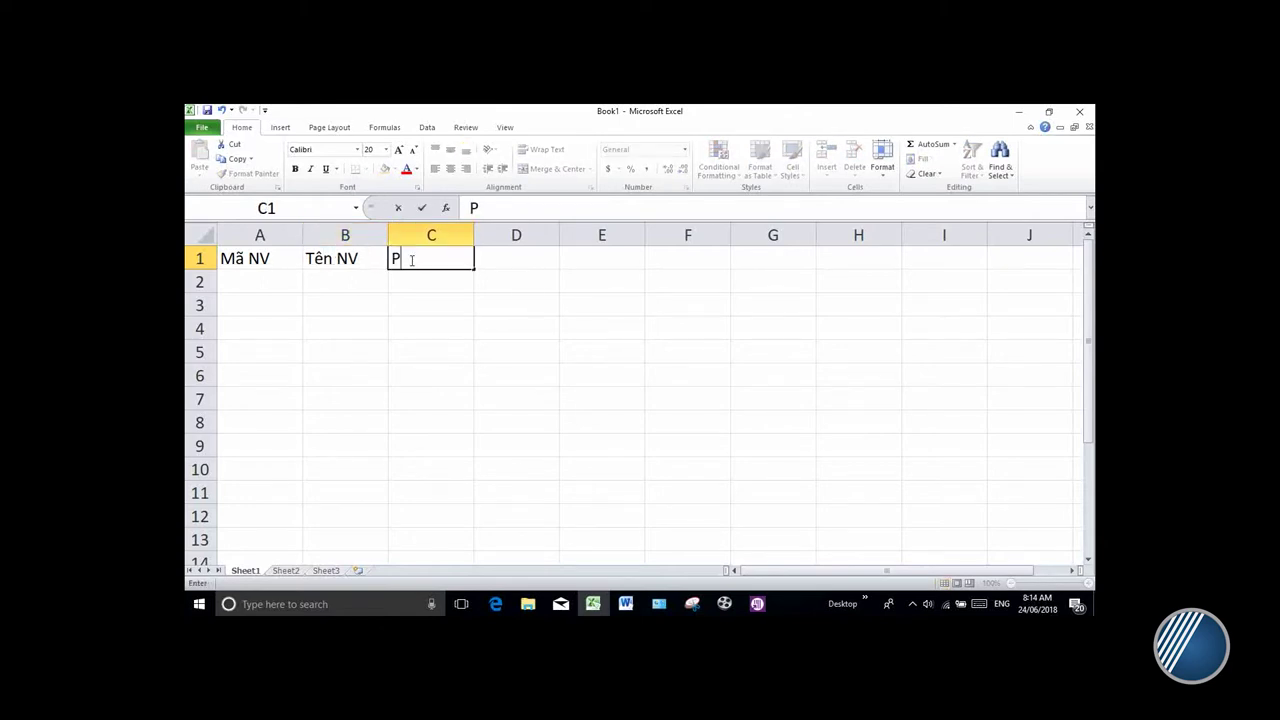
{"action": "key", "text": "BackSpace"}
{"action": "key", "text": "BackSpace"}
{"action": "type", "text": "ngf"}
{"action": "type", "text": " Ban"}
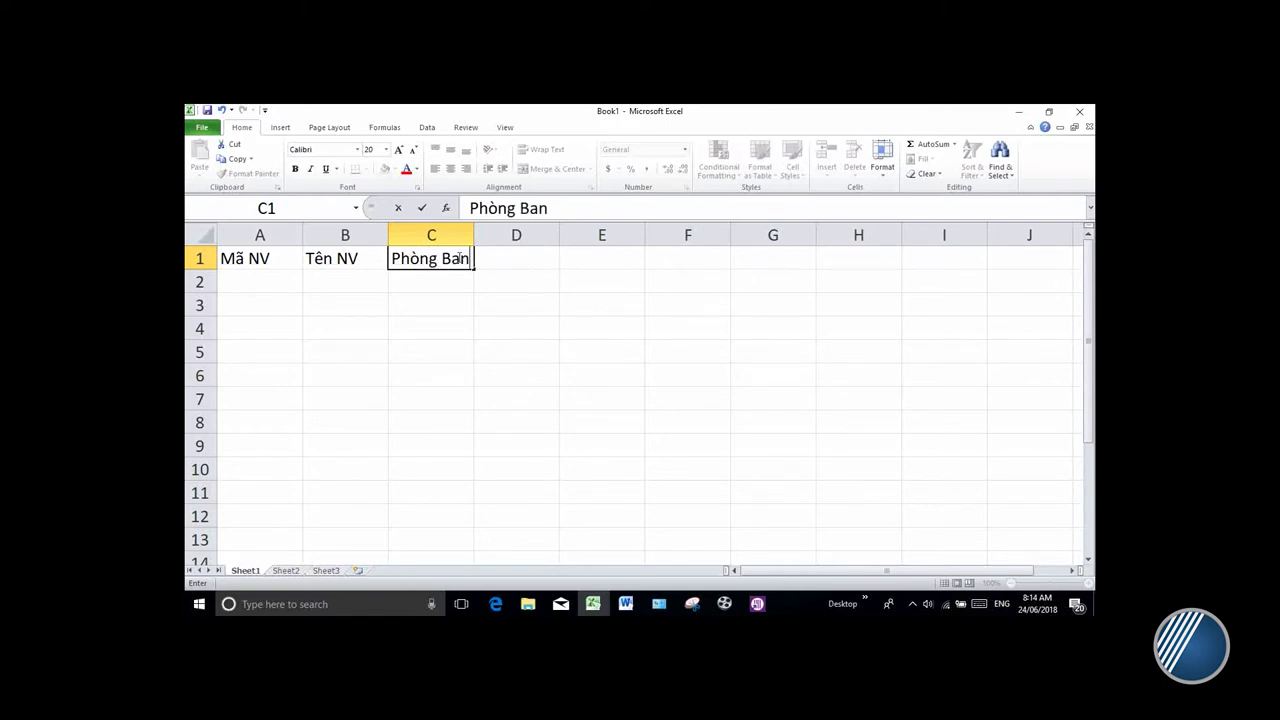
Enter the column header "link hình" in cell D1.
{"action": "left_click", "coordinate": [502, 257]}
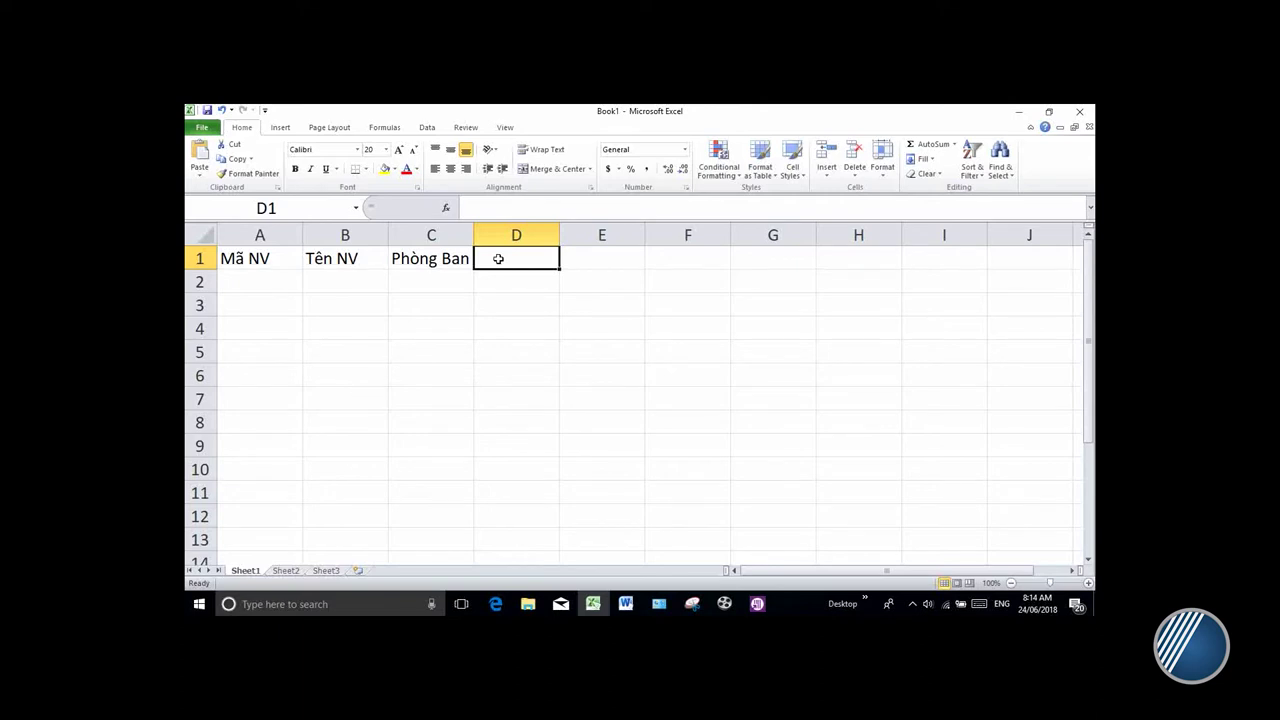
{"action": "type", "text": "link"}
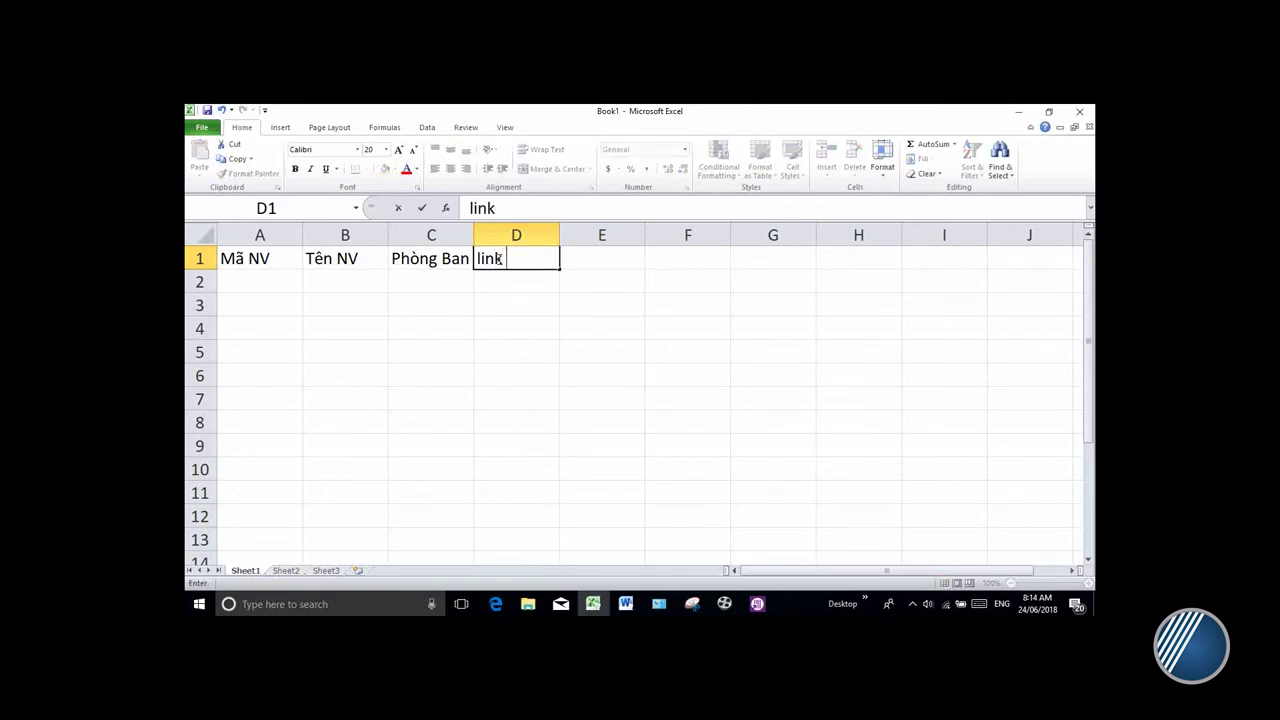
{"action": "type", "text": " hinh"}
{"action": "key", "text": "BackSpace"}
{"action": "key", "text": "BackSpace"}
{"action": "type", "text": "nh"}
{"action": "left_click", "coordinate": [511, 280]}
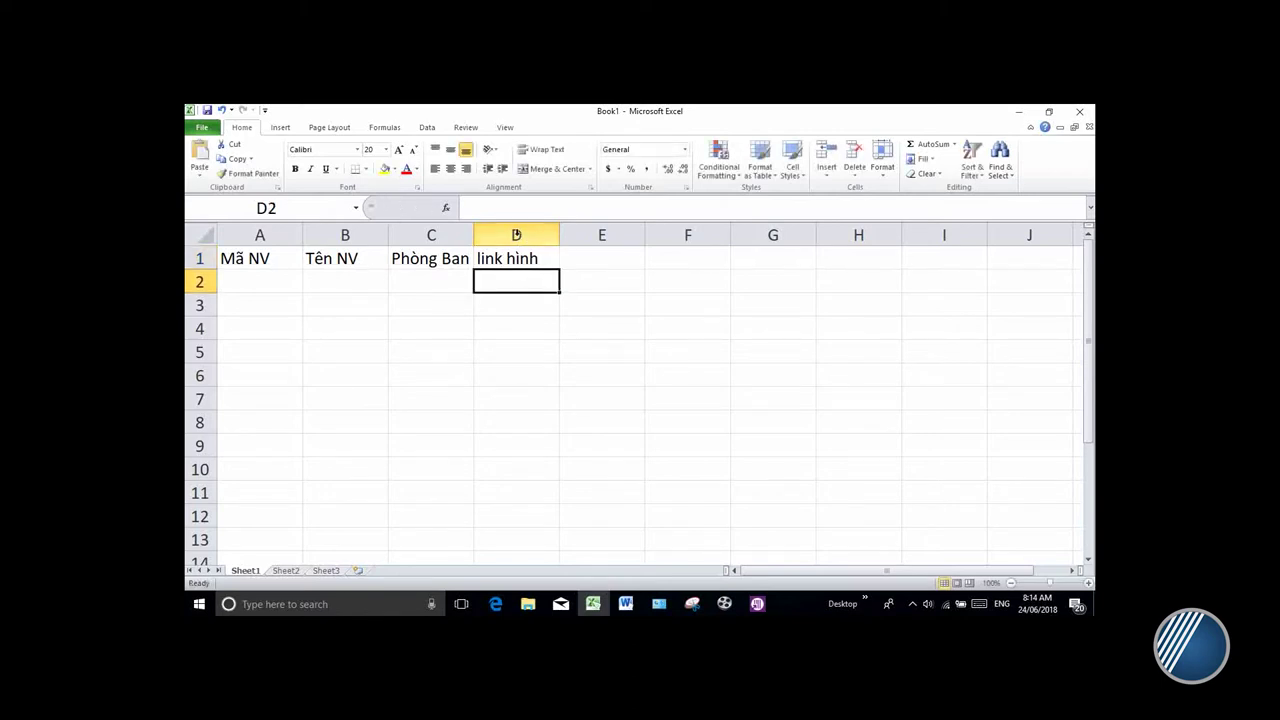
Widen columns C and D slightly so their headers have more room.
{"action": "left_click_drag", "start_coordinate": [474, 233], "coordinate": [485, 234]}
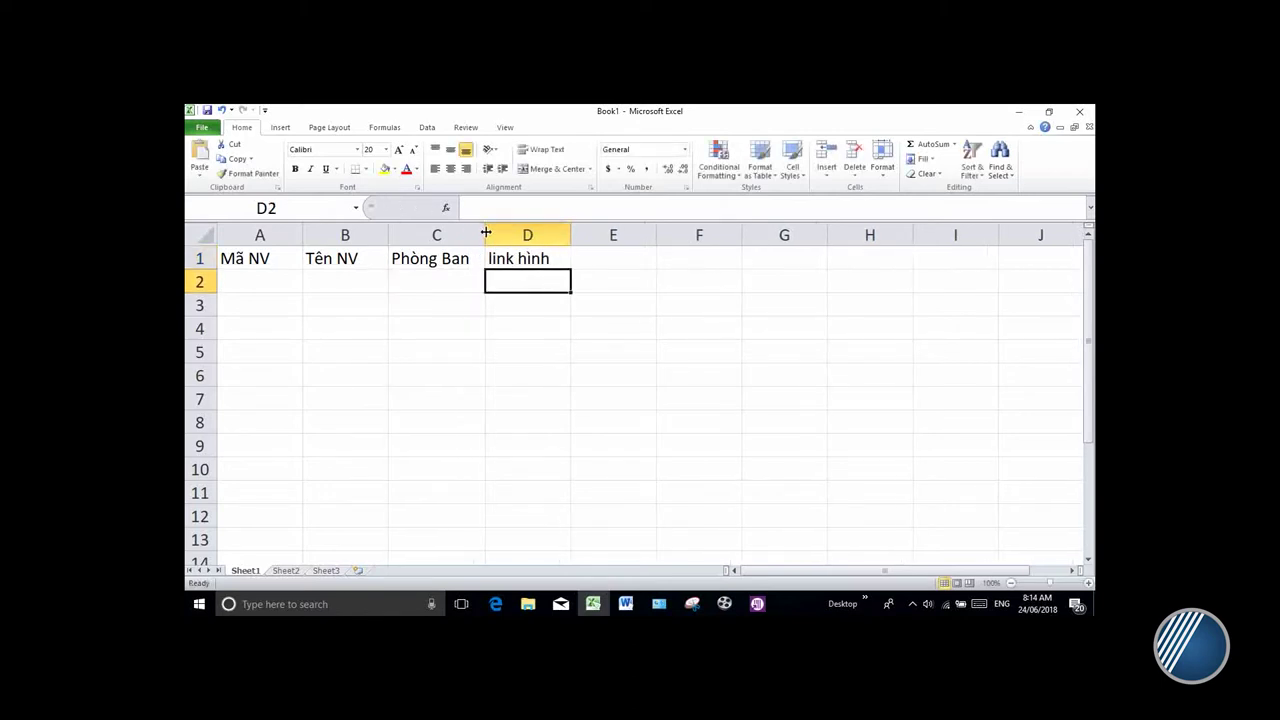
{"action": "left_click_drag", "start_coordinate": [572, 236], "coordinate": [580, 234]}
{"action": "left_click", "coordinate": [616, 276]}
Enter the first employee code in A2 and fill the series down to A7.
{"action": "left_click", "coordinate": [250, 283]}
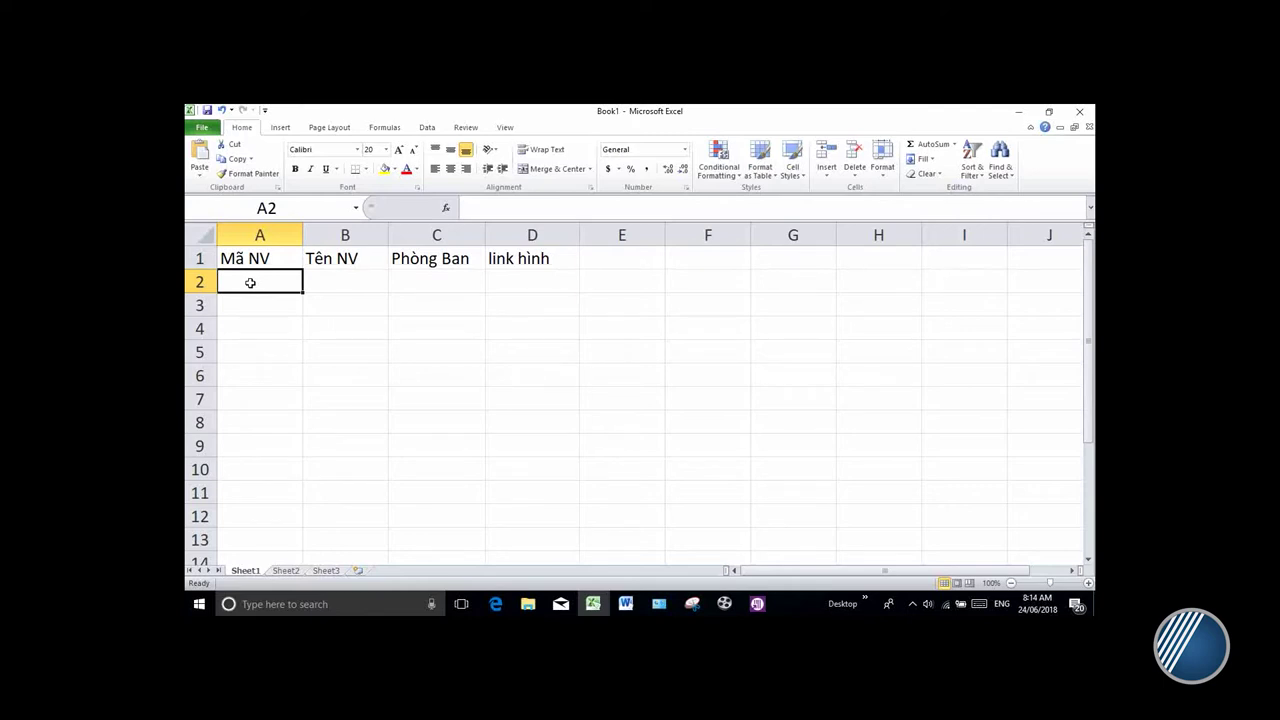
{"action": "type", "text": "M"}
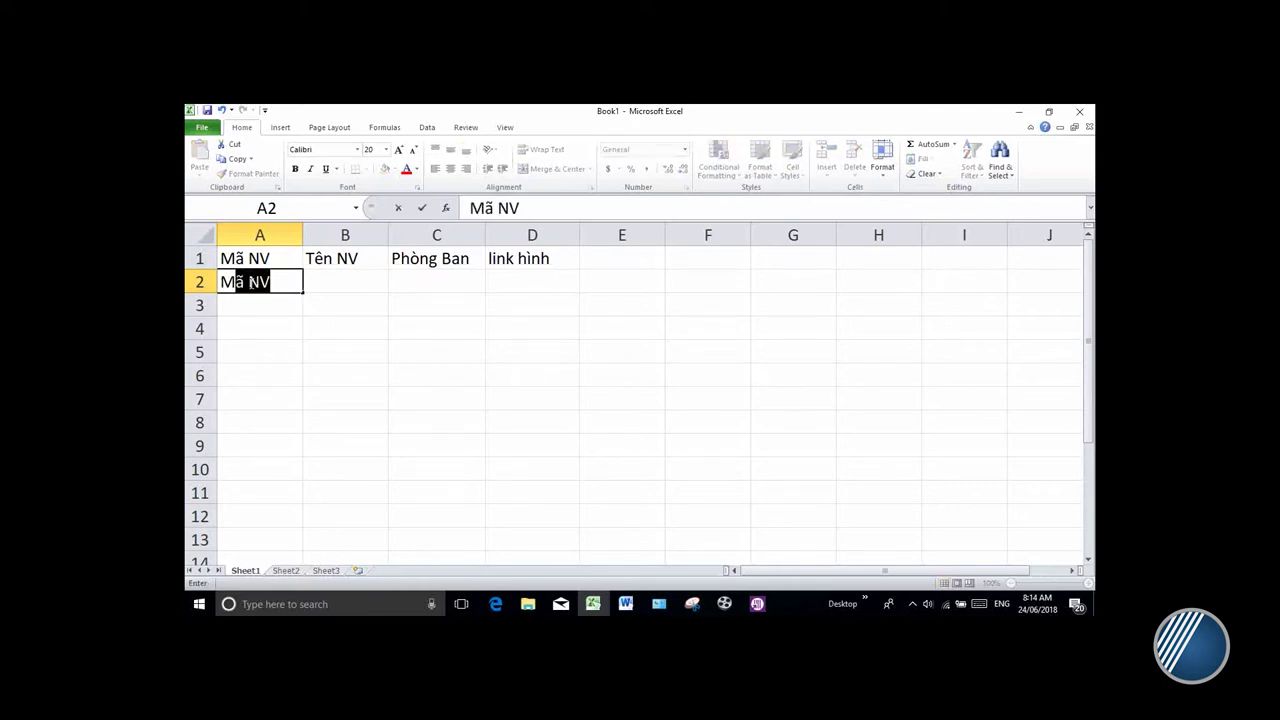
{"action": "type", "text": "V"}
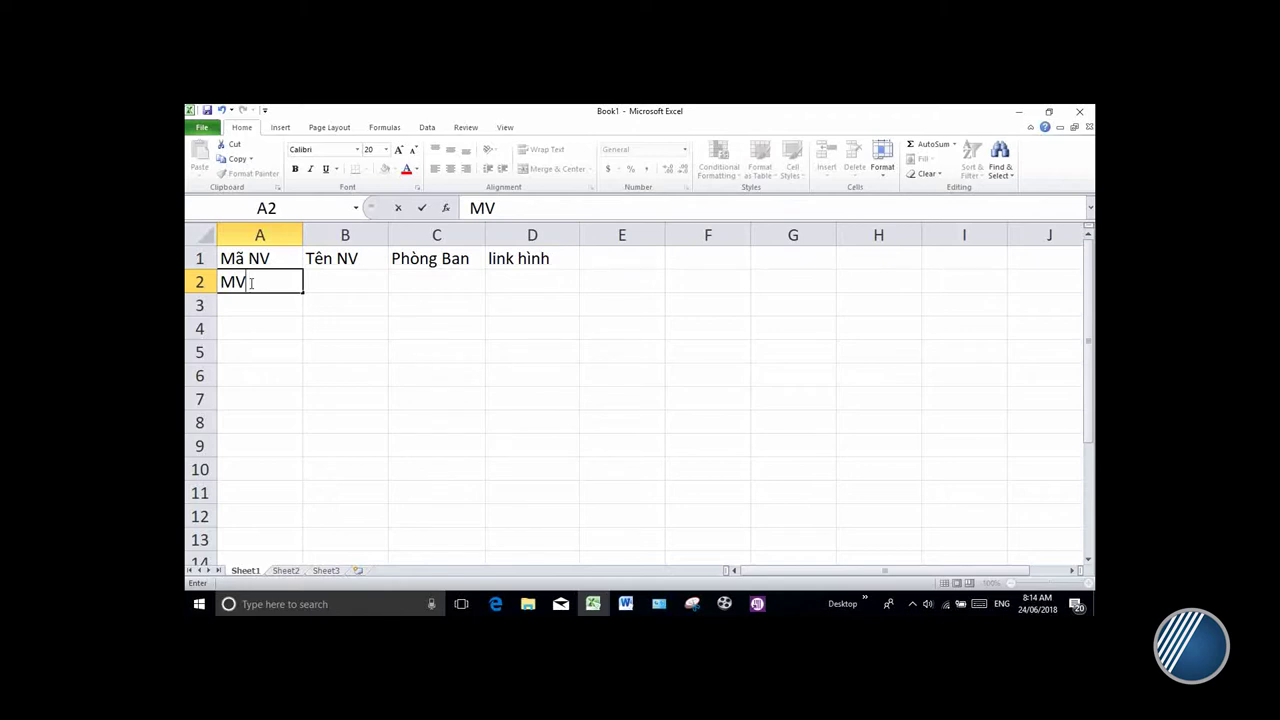
{"action": "type", "text": "12345"}
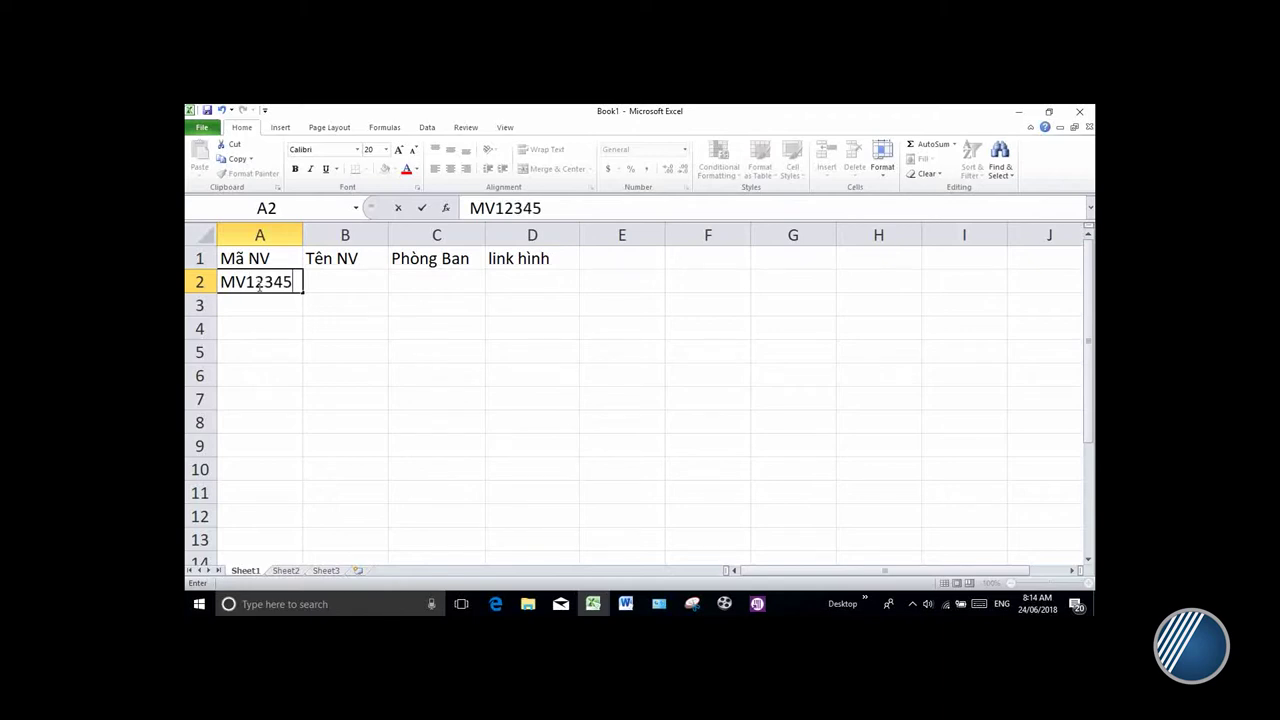
{"action": "key", "text": "Return"}
{"action": "left_click", "coordinate": [275, 284]}
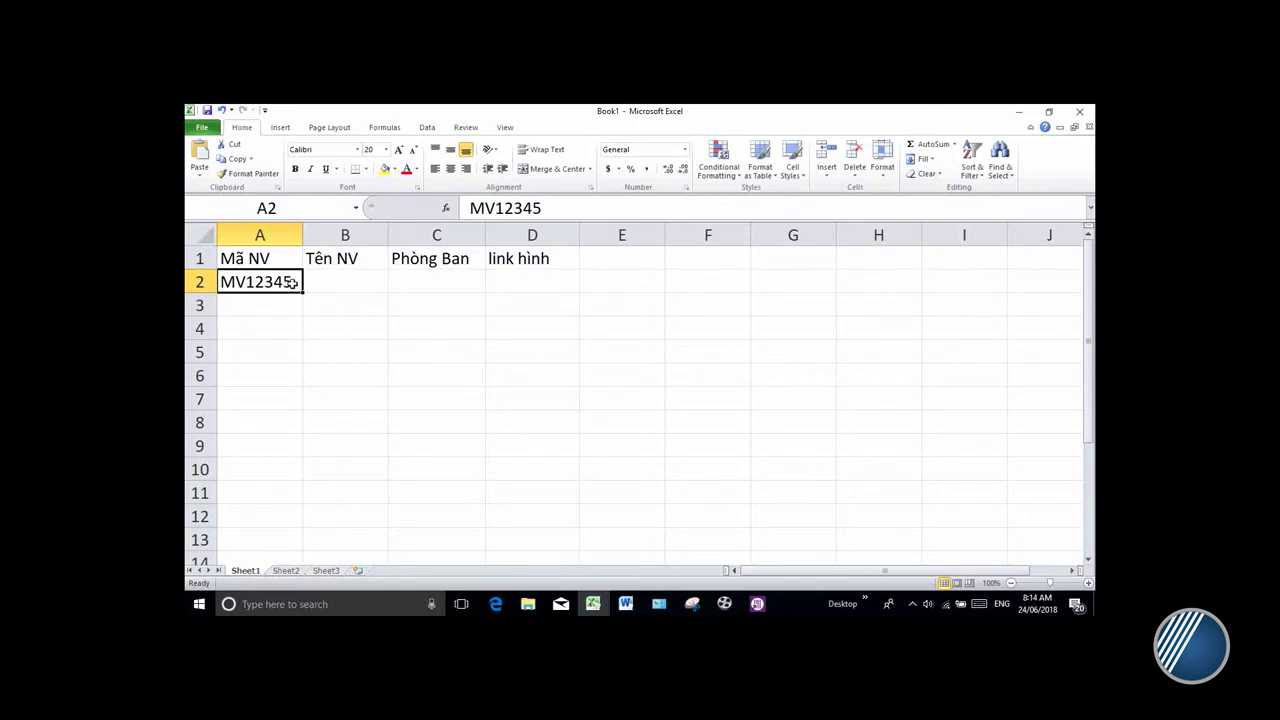
{"action": "left_click_drag", "start_coordinate": [302, 291], "coordinate": [293, 401]}
Fill B2 through B7 with the first employee's full name, fitting column B to the name's width.
{"action": "left_click", "coordinate": [339, 282]}
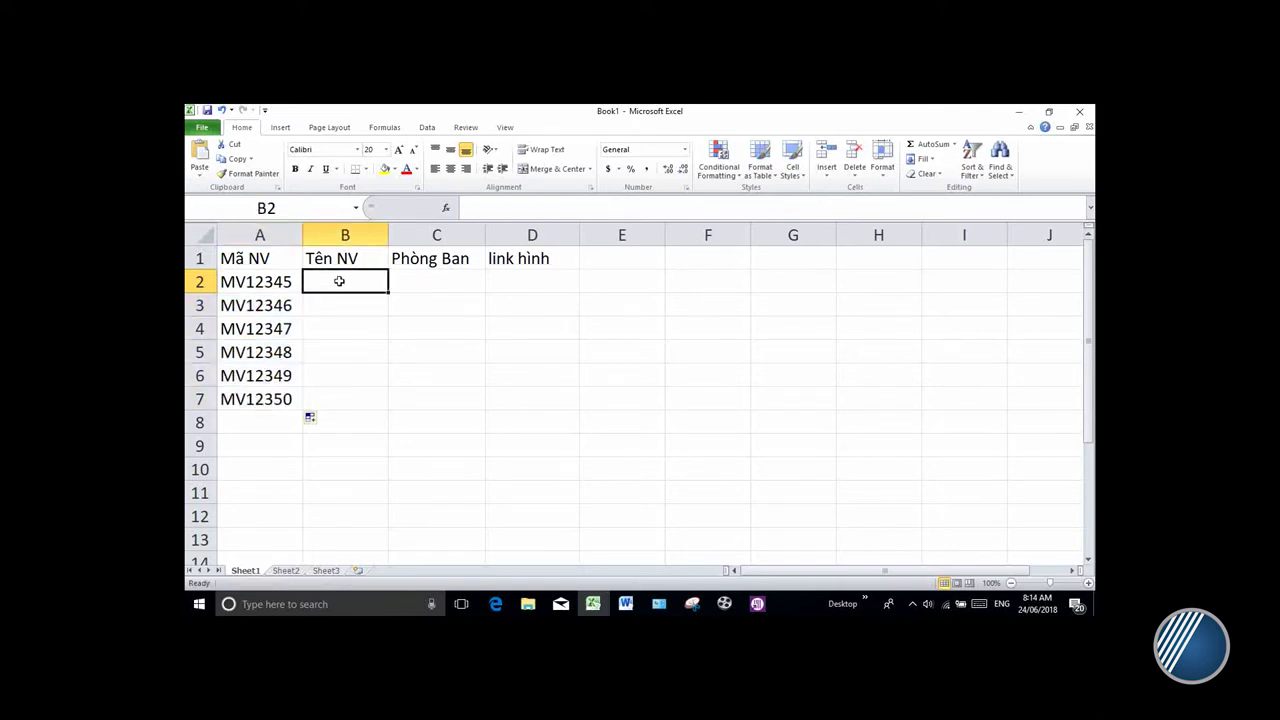
{"action": "type", "text": "Nguyên Thị A"}
{"action": "left_click", "coordinate": [358, 324]}
{"action": "left_click", "coordinate": [360, 285]}
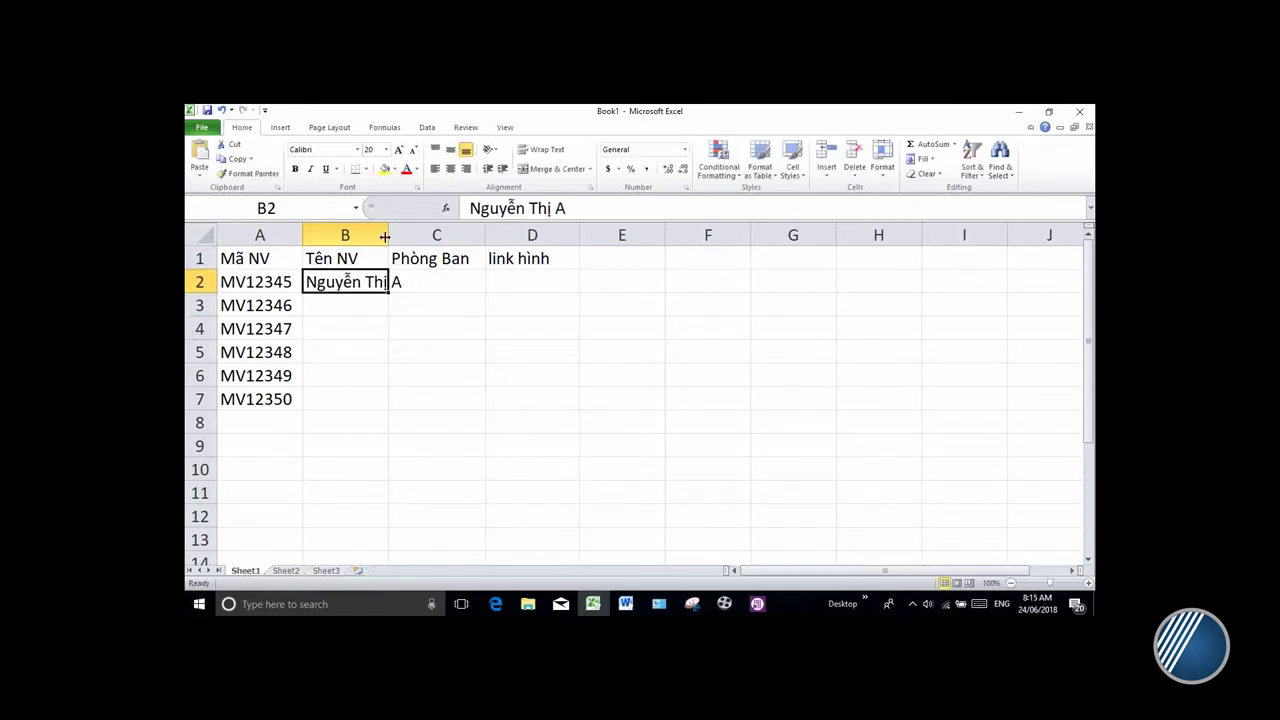
{"action": "double_click", "coordinate": [385, 236]}
{"action": "left_click_drag", "start_coordinate": [405, 290], "coordinate": [404, 406]}
Change the final letter of the employee names in B3, B4 and B5 to B, C and D respectively.
{"action": "double_click", "coordinate": [405, 305]}
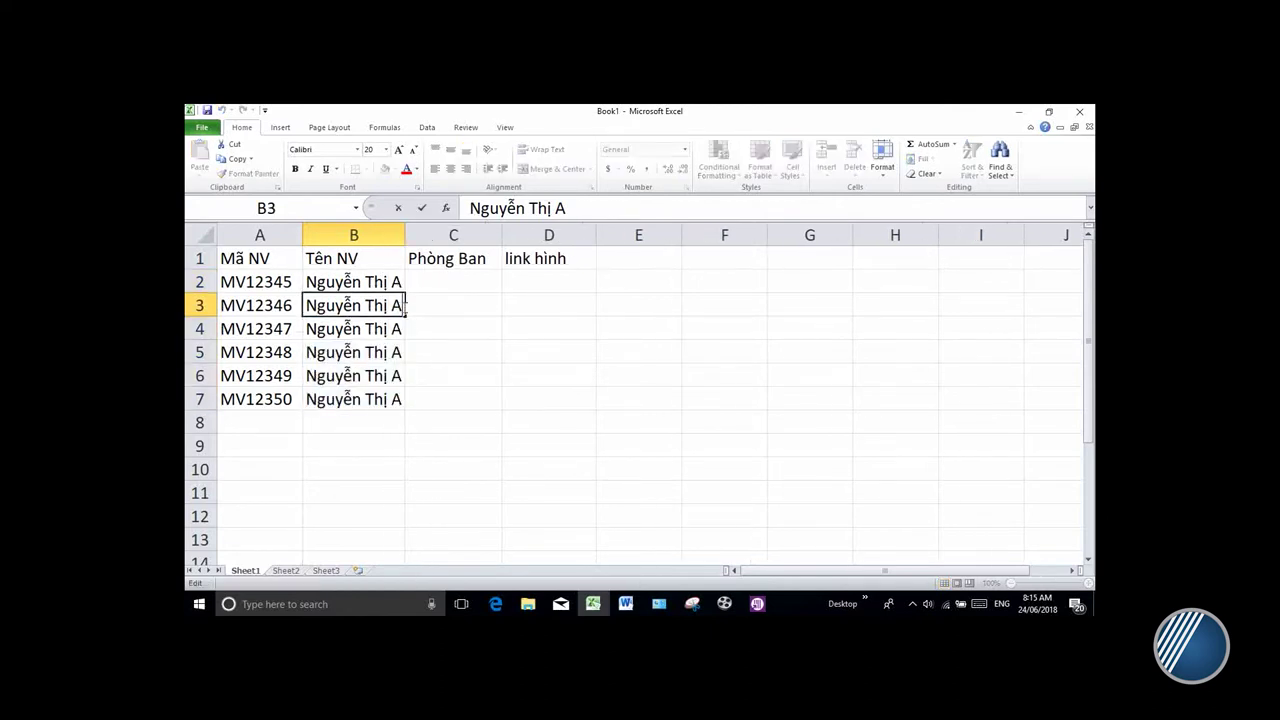
{"action": "key", "text": "BackSpace"}
{"action": "type", "text": "B"}
{"action": "left_click", "coordinate": [403, 328]}
{"action": "key", "text": "BackSpace"}
{"action": "type", "text": "C"}
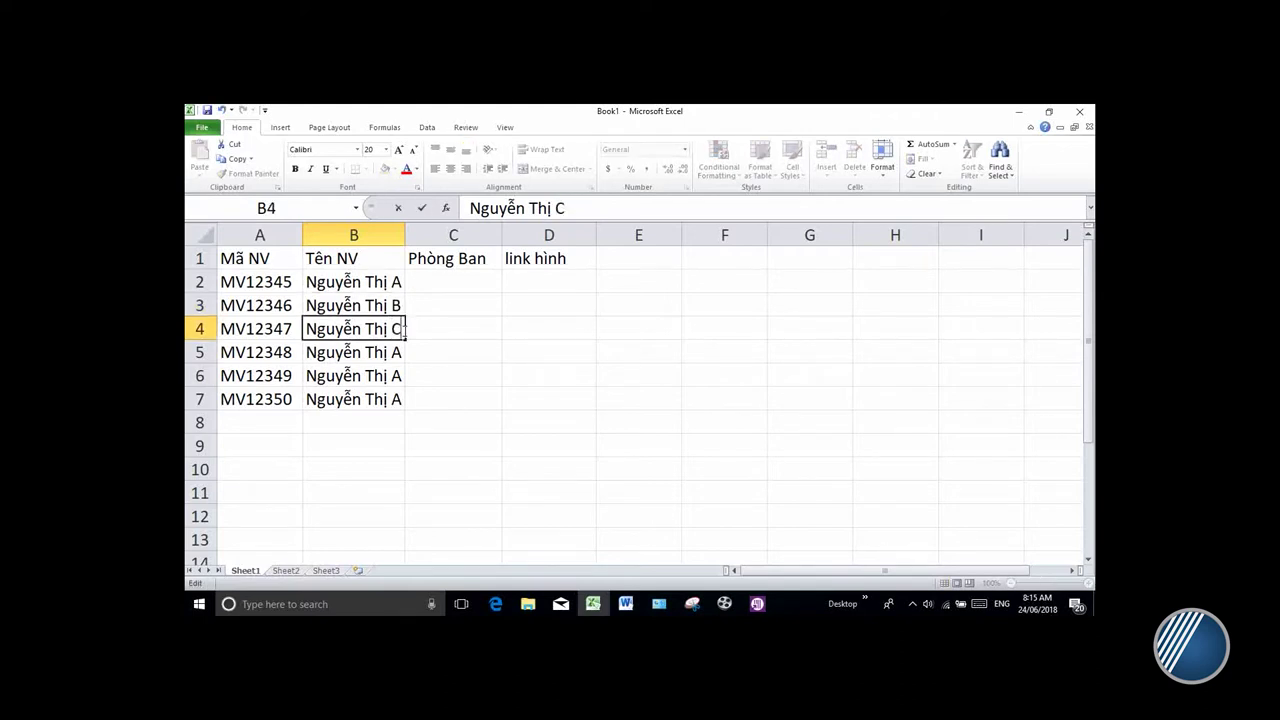
{"action": "left_click", "coordinate": [403, 354]}
{"action": "key", "text": "BackSpace"}
{"action": "type", "text": "D"}
Change the final letter of the employee names in B6 and B7 to E and F respectively.
{"action": "left_click", "coordinate": [404, 375]}
{"action": "double_click", "coordinate": [404, 375]}
{"action": "key", "text": "BackSpace"}
{"action": "type", "text": "E"}
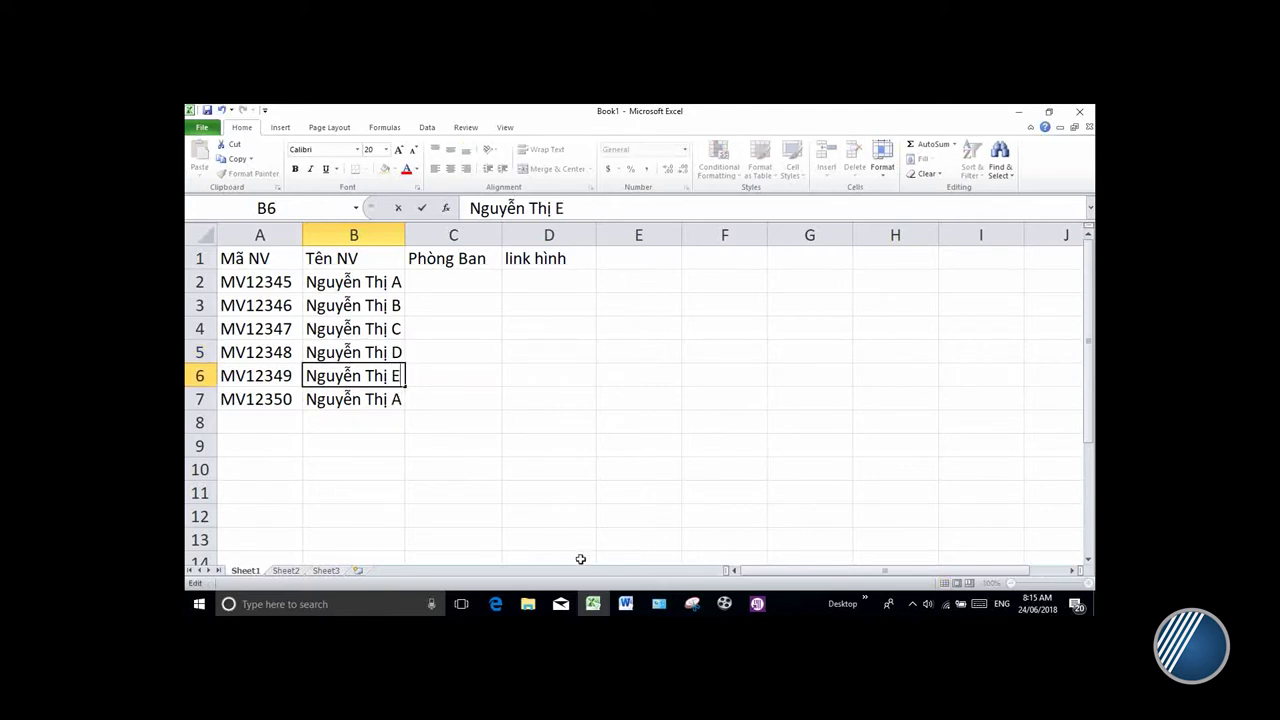
{"action": "left_click", "coordinate": [400, 399]}
{"action": "double_click", "coordinate": [401, 399]}
{"action": "key", "text": "BackSpace"}
{"action": "type", "text": "F"}
{"action": "left_click", "coordinate": [456, 372]}
{"action": "left_click", "coordinate": [446, 280]}
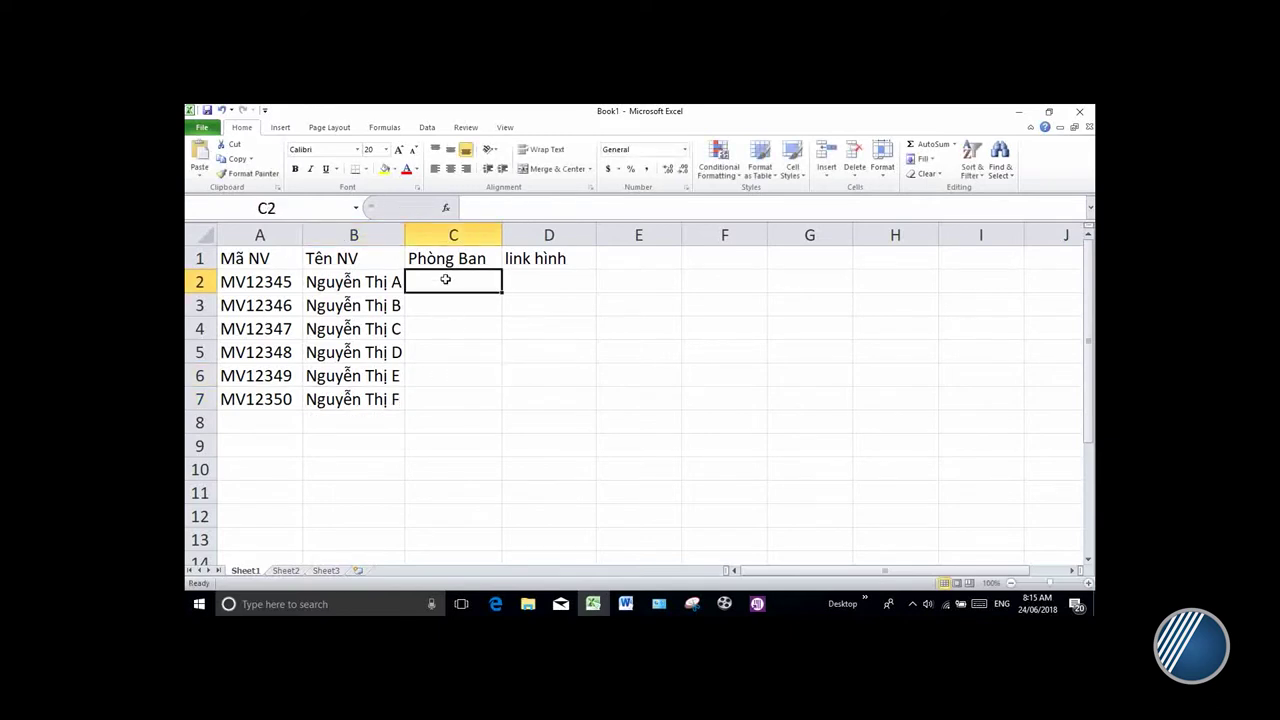
{"action": "type", "text": "pHÒNG"}
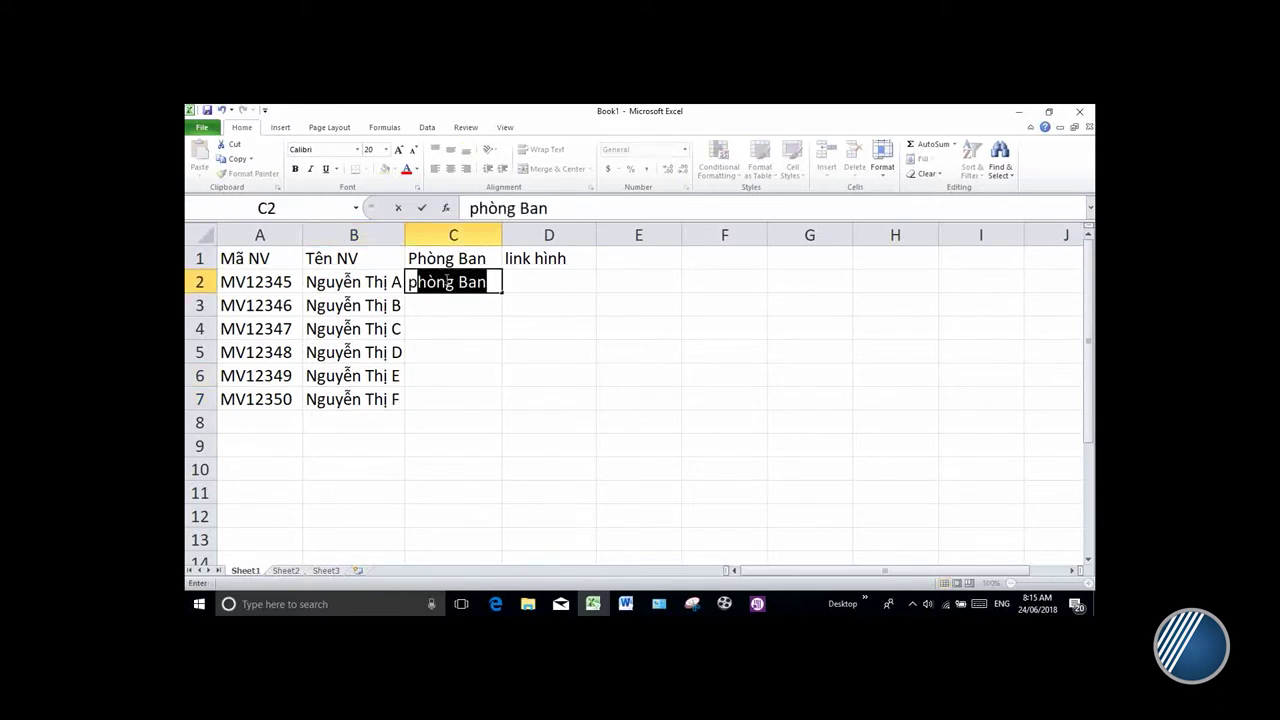
{"action": "key", "text": "BackSpace"}
{"action": "key", "text": "BackSpace"}
{"action": "key", "text": "BackSpace"}
{"action": "key", "text": "BackSpace"}
{"action": "key", "text": "BackSpace"}
{"action": "key", "text": "BackSpace"}
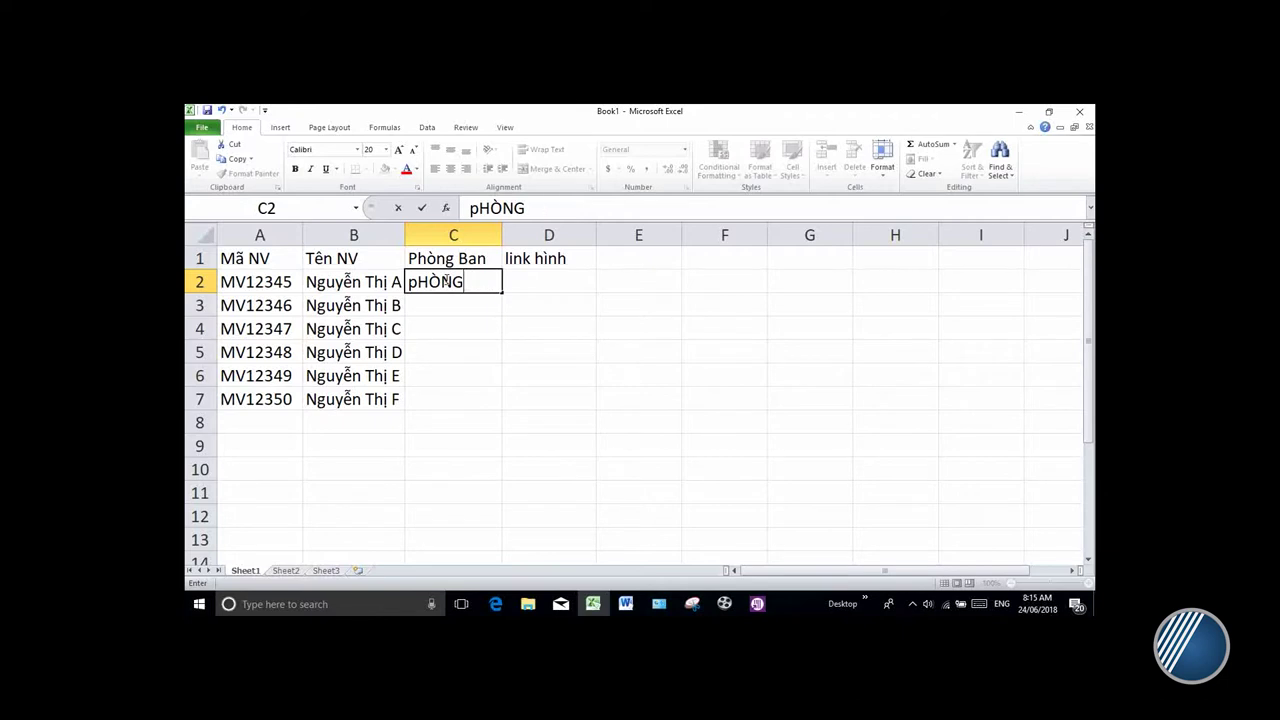
Enter the departments "Phòng kế toán" in C2 and "Phòng kinh doanh" in C3.
{"action": "type", "text": "Phòng"}
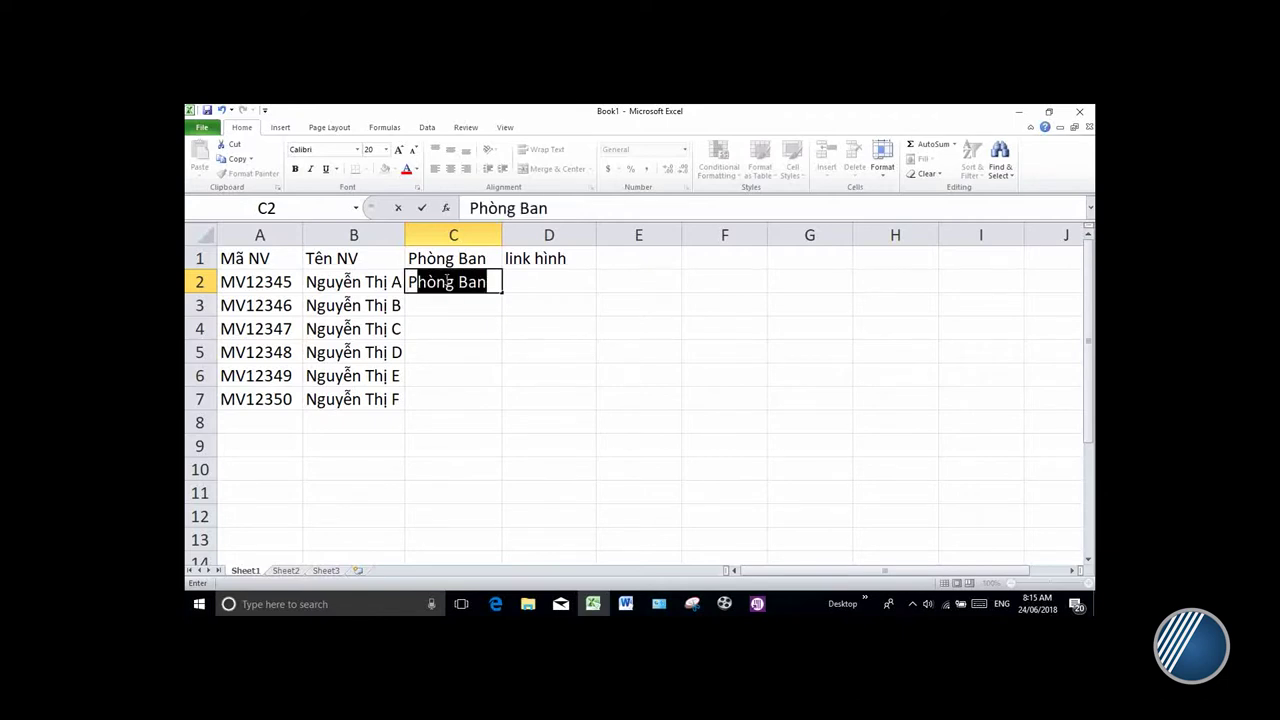
{"action": "type", "text": " kê"}
{"action": "type", "text": " toán"}
{"action": "key", "text": "Return"}
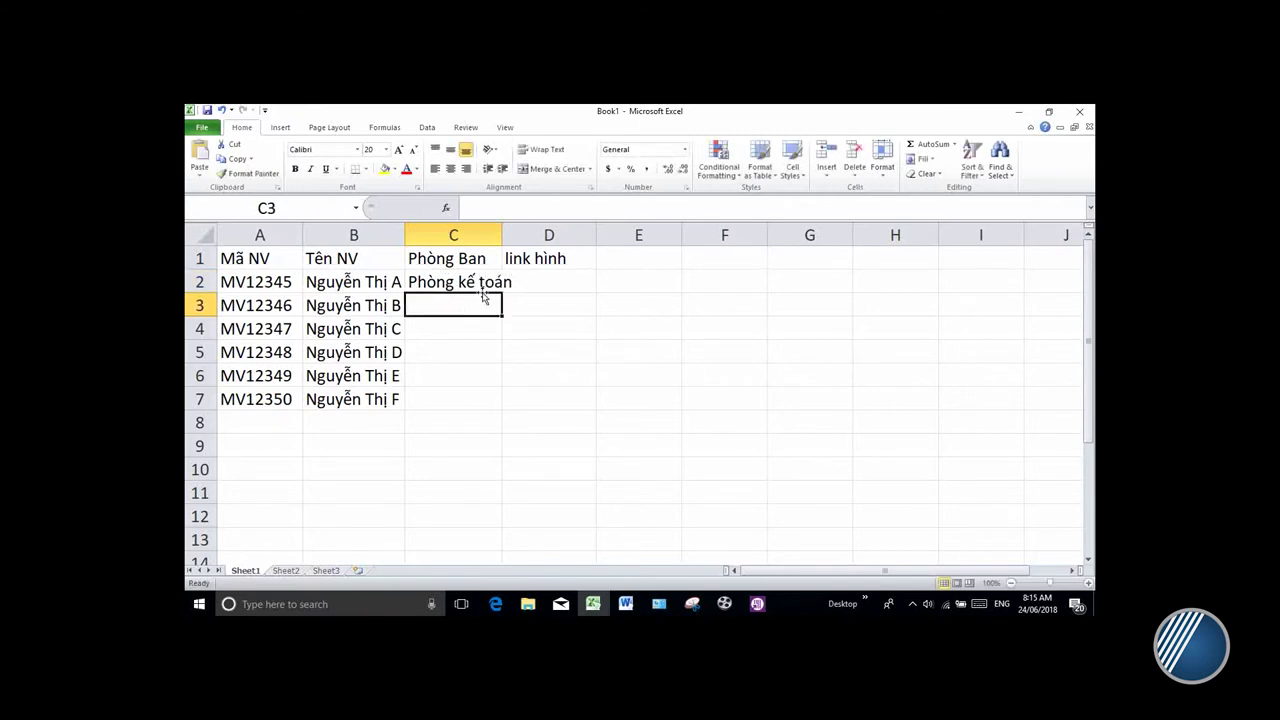
{"action": "type", "text": "Pho"}
{"action": "type", "text": "ng "}
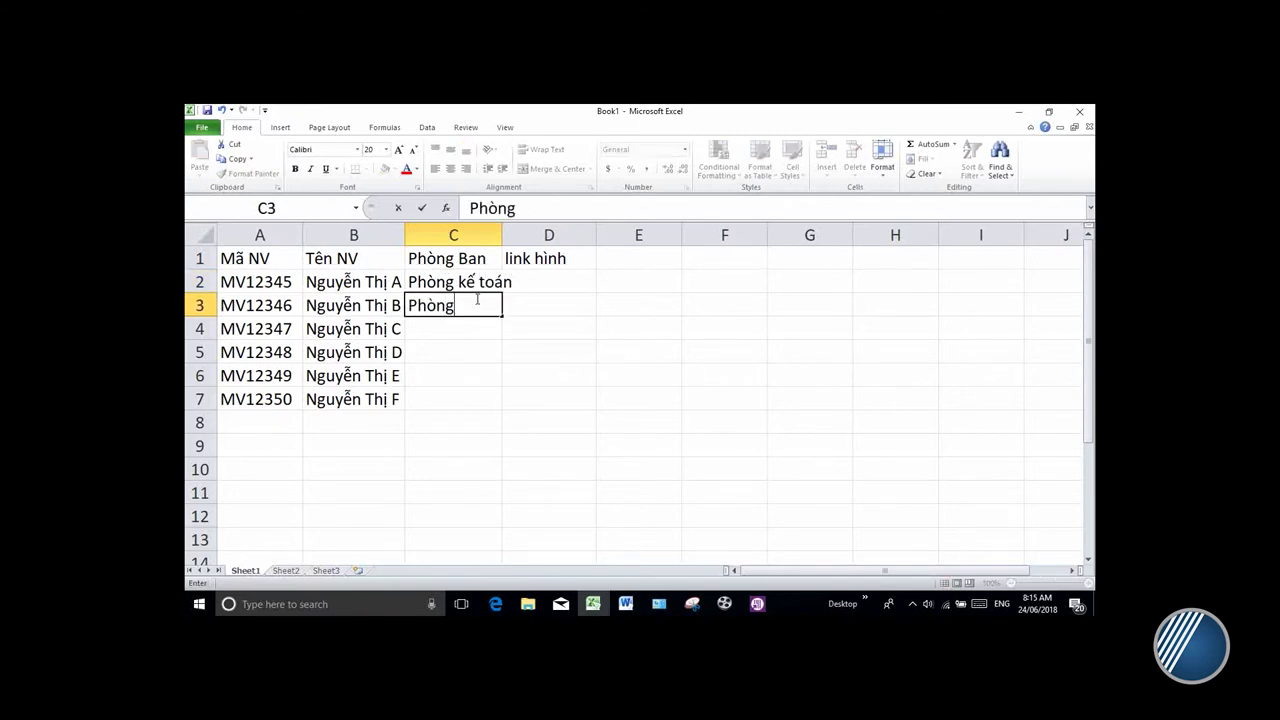
{"action": "type", "text": "kinh doanh"}
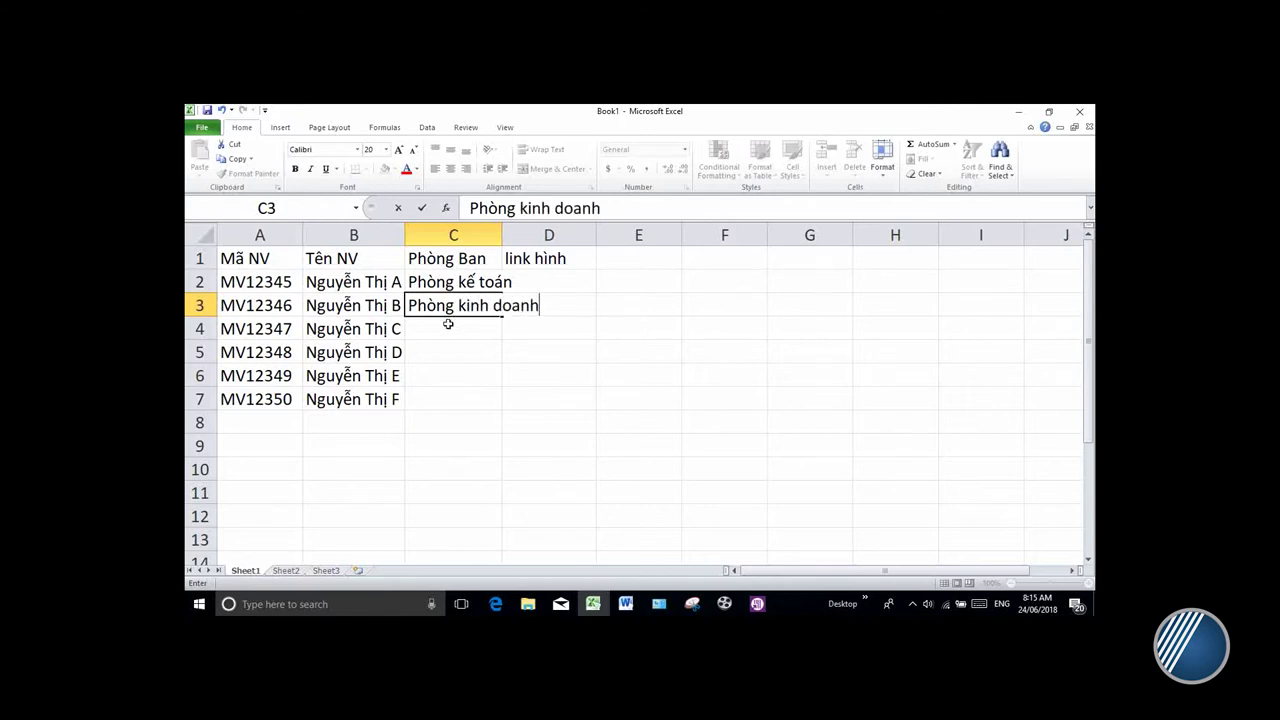
Enter the department "Phòng Kỹ Thuật" in C4 for the third employee.
{"action": "left_click", "coordinate": [440, 331]}
{"action": "type", "text": "pho"}
{"action": "key", "text": "BackSpace"}
{"action": "key", "text": "BackSpace"}
{"action": "key", "text": "BackSpace"}
{"action": "type", "text": "Phonhf"}
{"action": "key", "text": "BackSpace"}
{"action": "key", "text": "BackSpace"}
{"action": "type", "text": "g"}
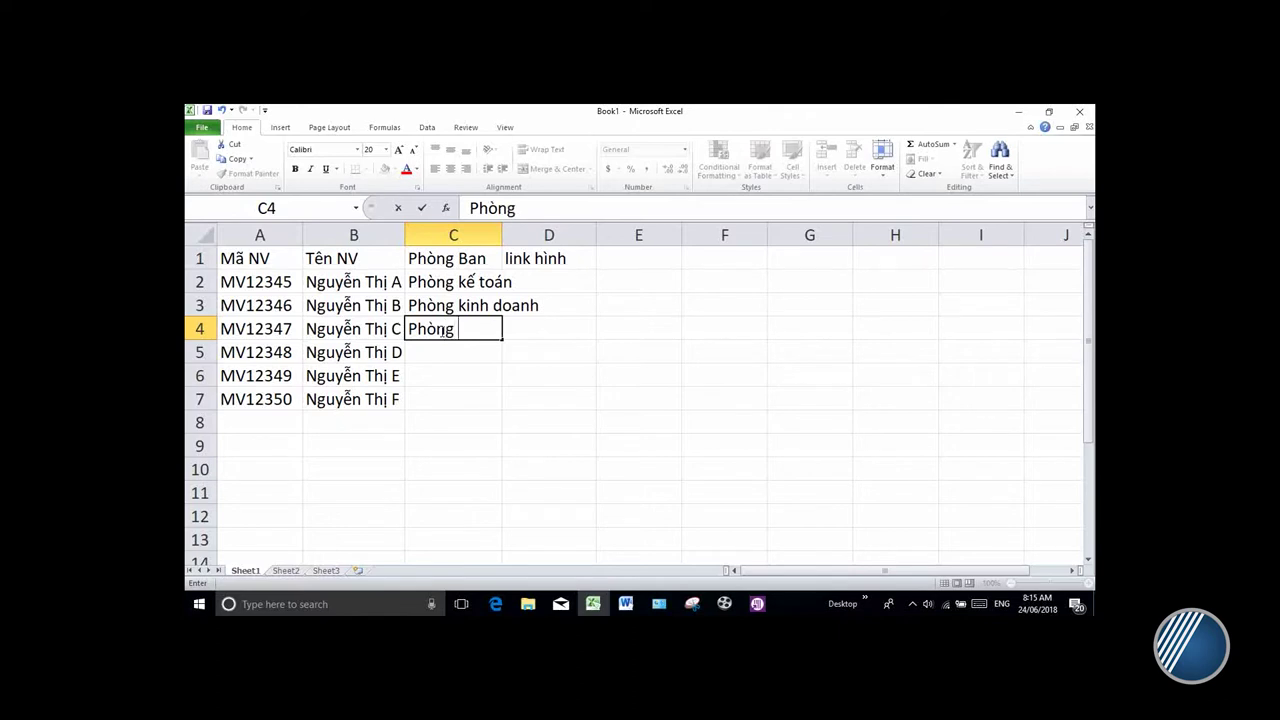
{"action": "type", "text": "f Kyx Thuaajt"}
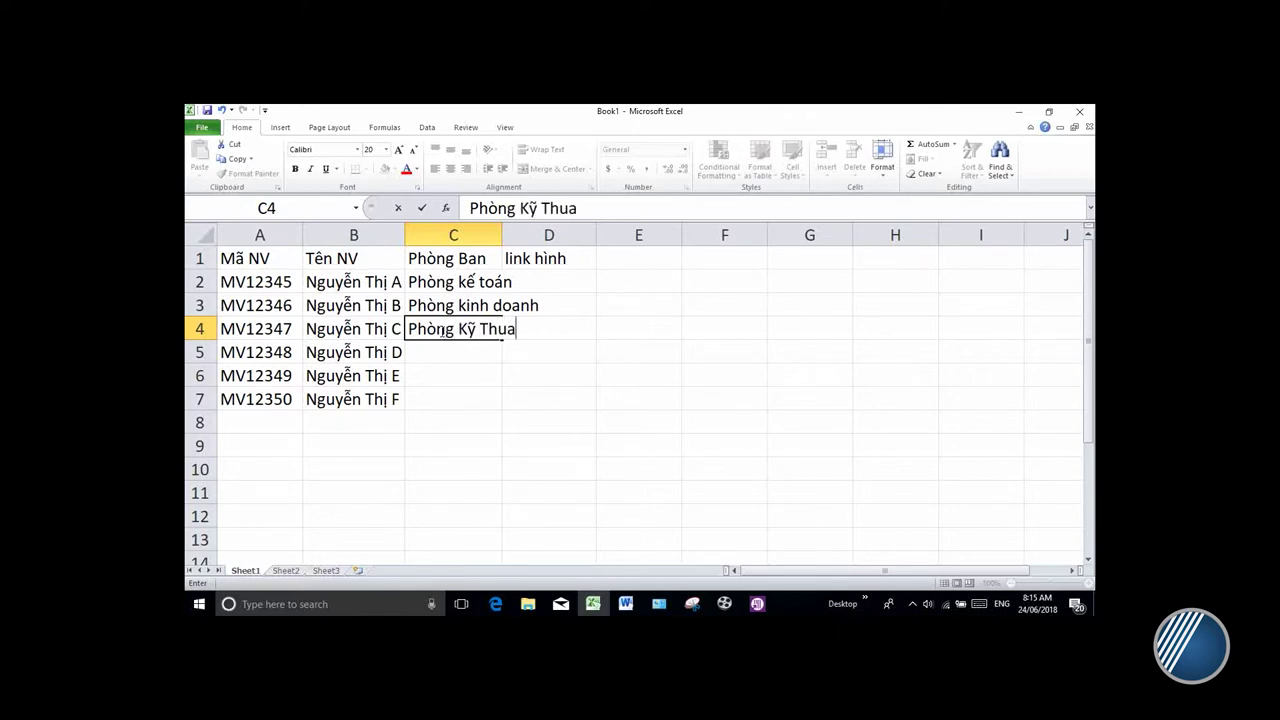
Enter the department "Phòng iT" in C5 for the fourth employee.
{"action": "left_click", "coordinate": [434, 352]}
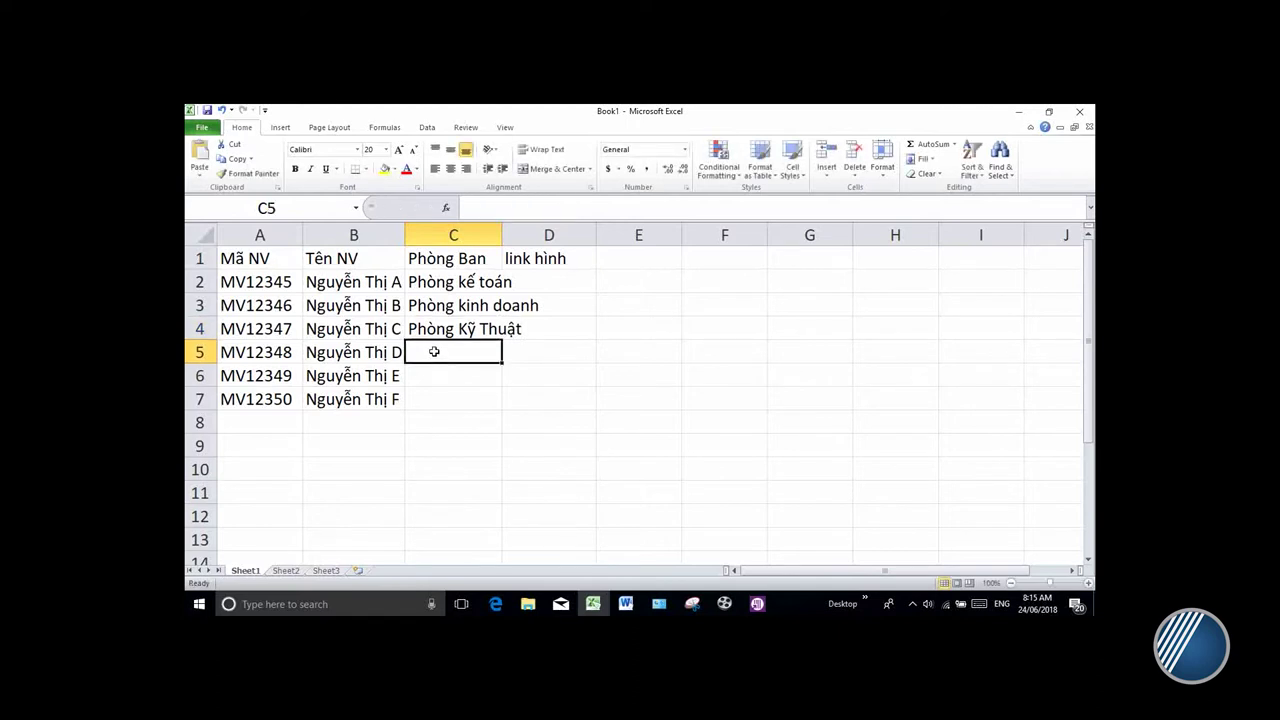
{"action": "type", "text": "Phonhf"}
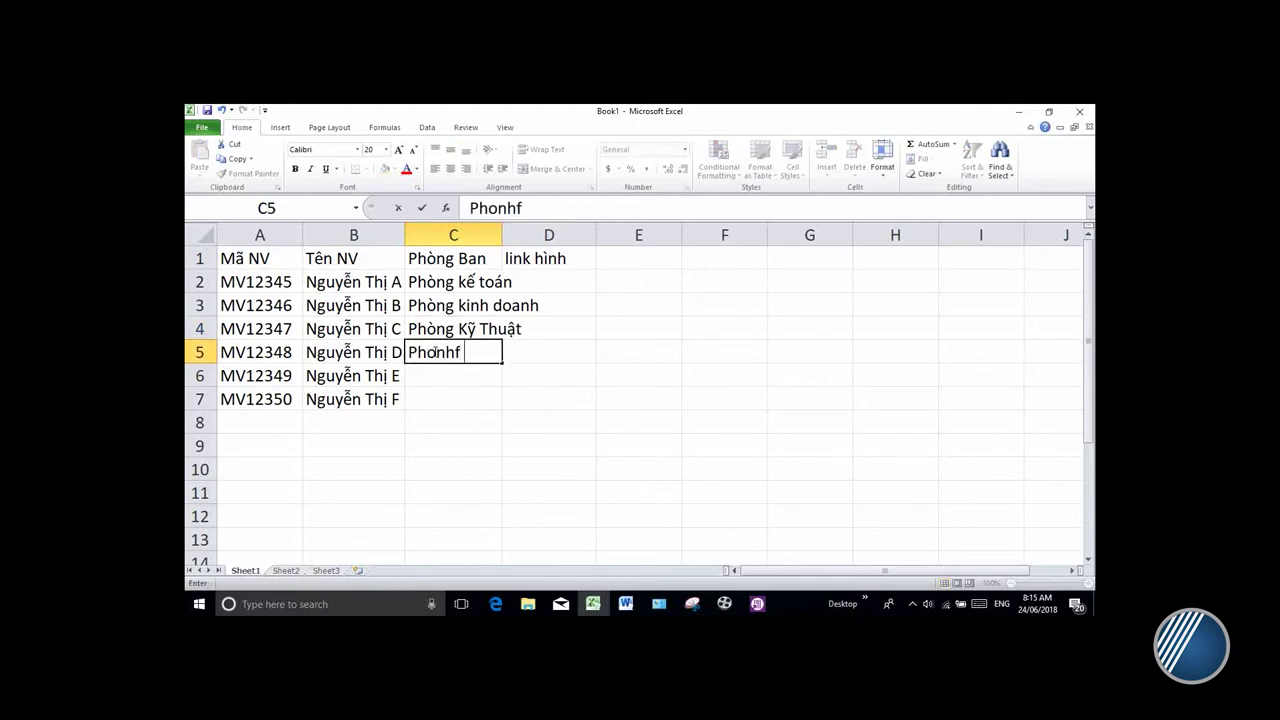
{"action": "key", "text": "BackSpace"}
{"action": "key", "text": "BackSpace"}
{"action": "type", "text": "gf i{"}
{"action": "key", "text": "BackSpace"}
{"action": "type", "text": "T"}
{"action": "key", "text": "Return"}
Enter the departments "Phòng kinh doanh" in C6 and "Phòng kỹ Thuật" in C7.
{"action": "type", "text": "Phofng "}
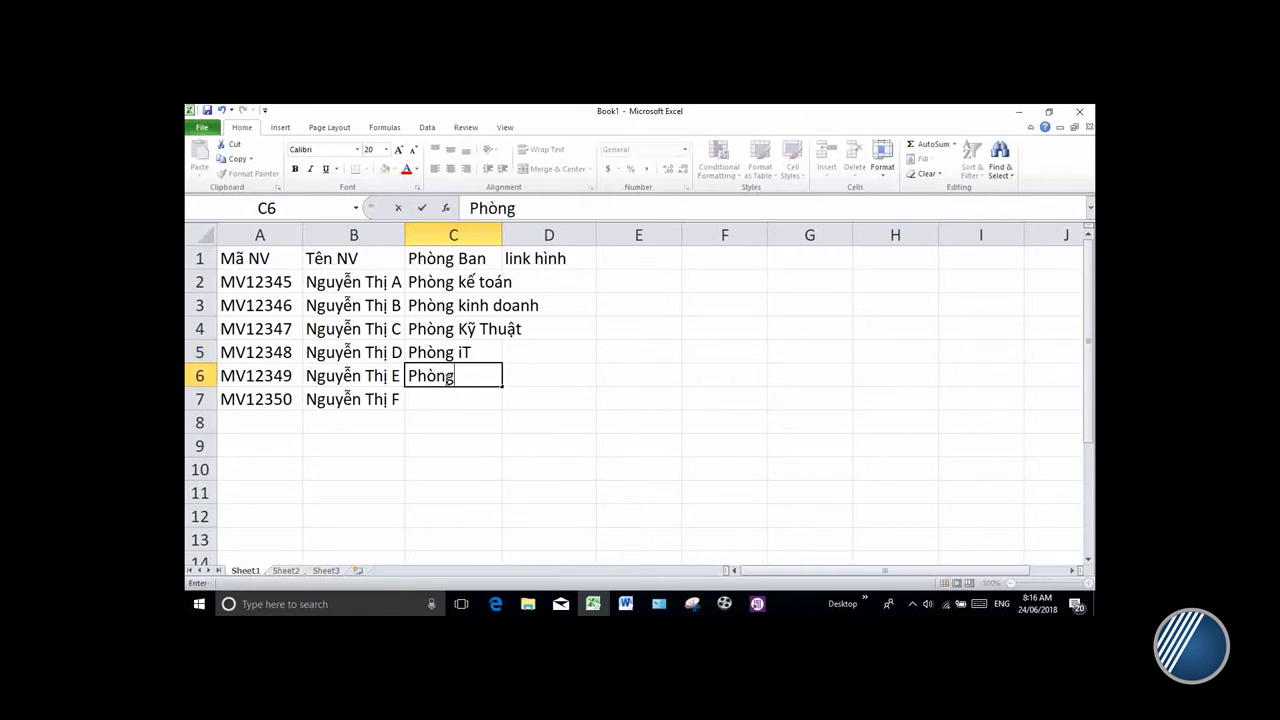
{"action": "type", "text": "kinh doanh"}
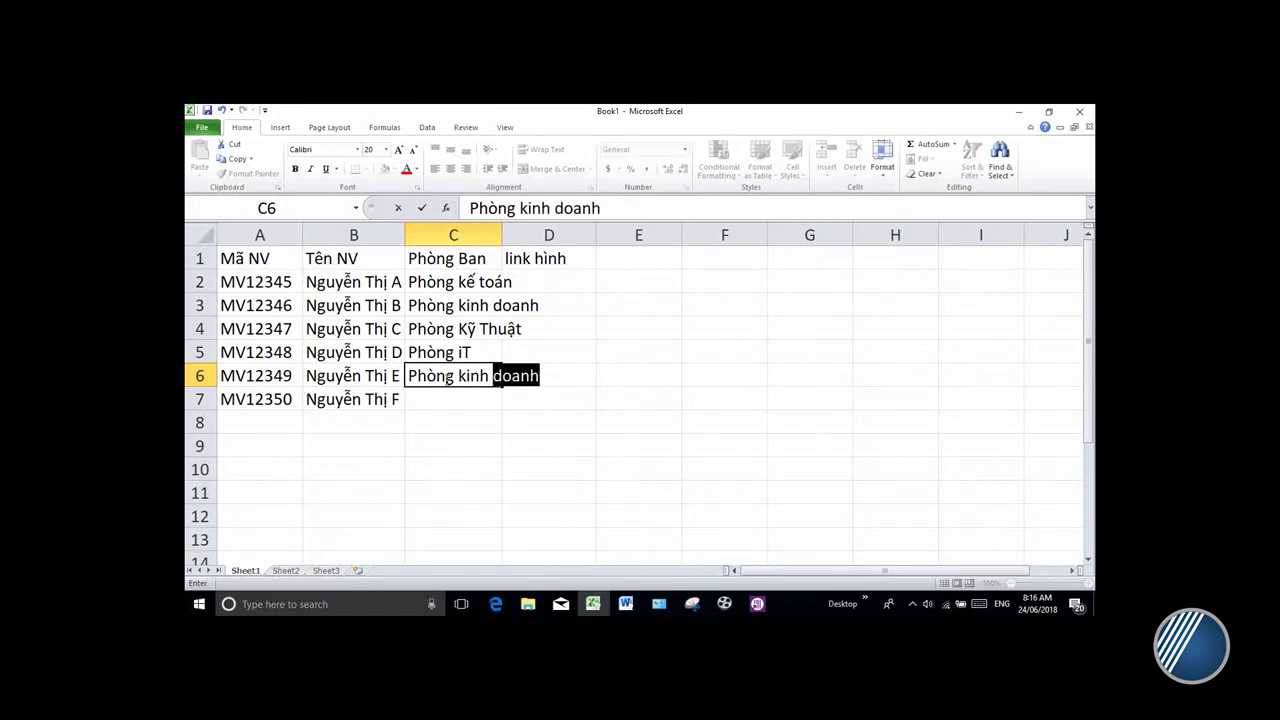
{"action": "left_click", "coordinate": [454, 399]}
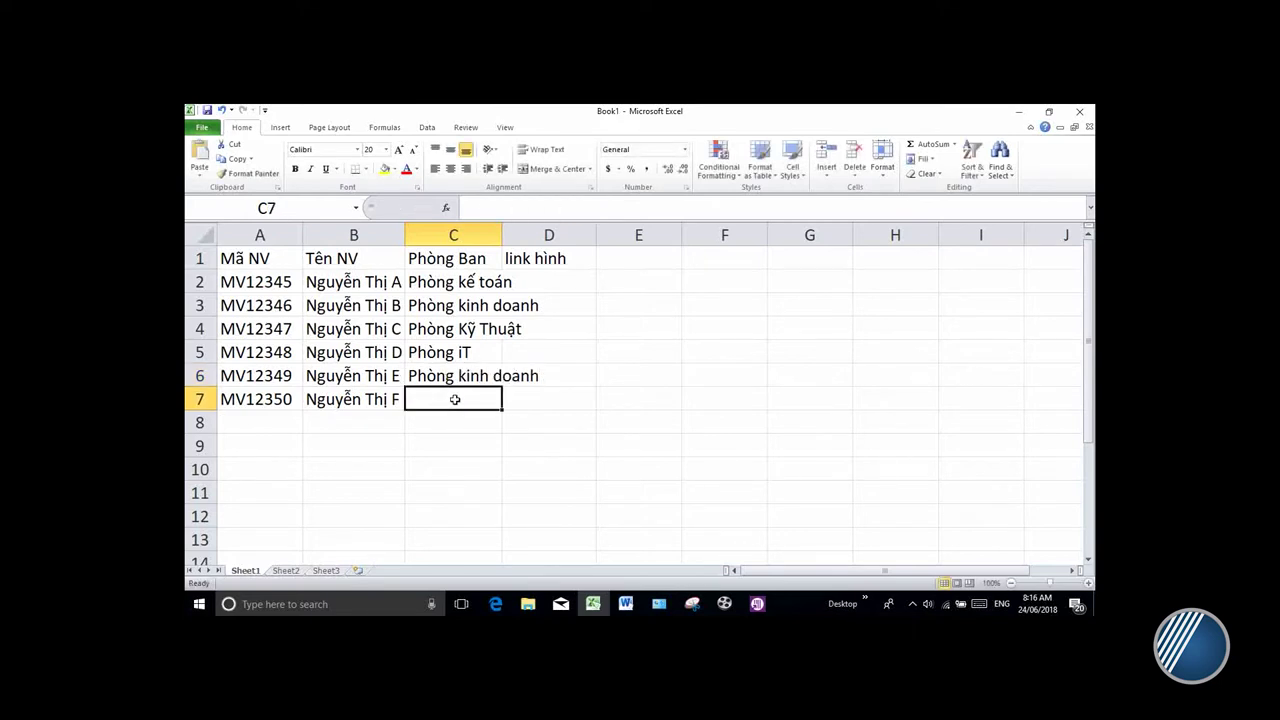
{"action": "type", "text": "Phongf"}
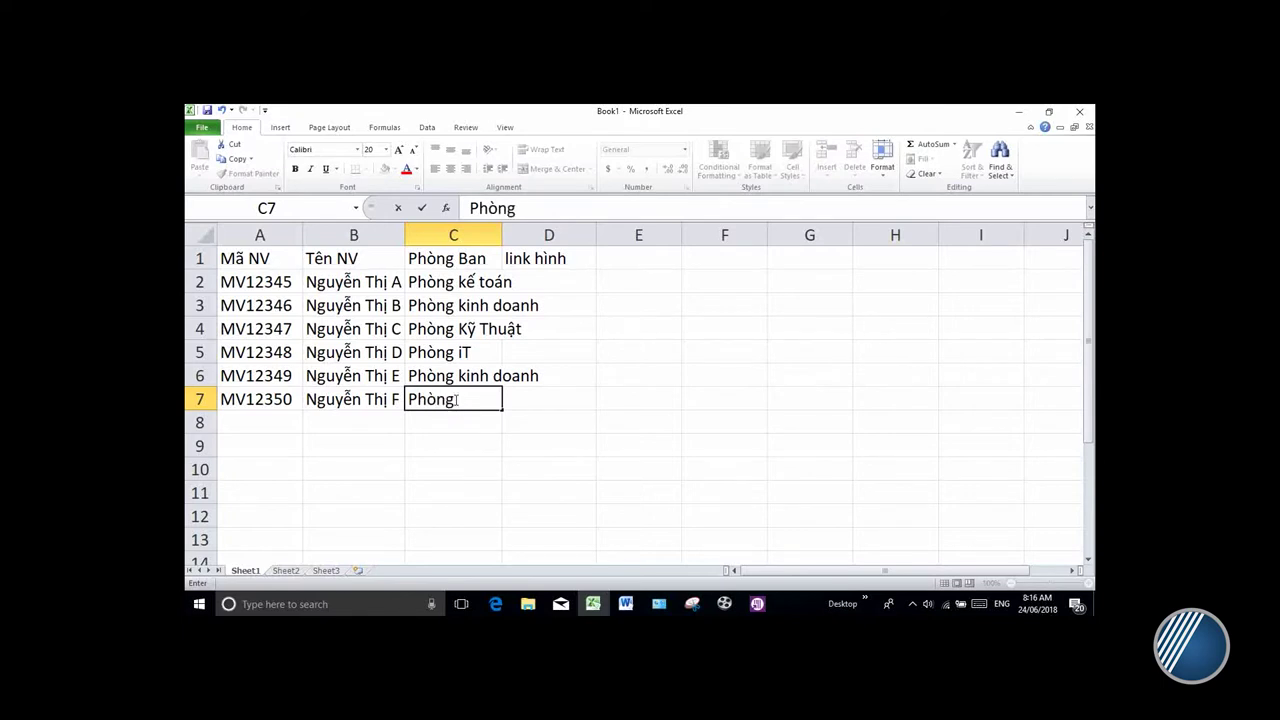
{"action": "type", "text": " k"}
{"action": "type", "text": "yx"}
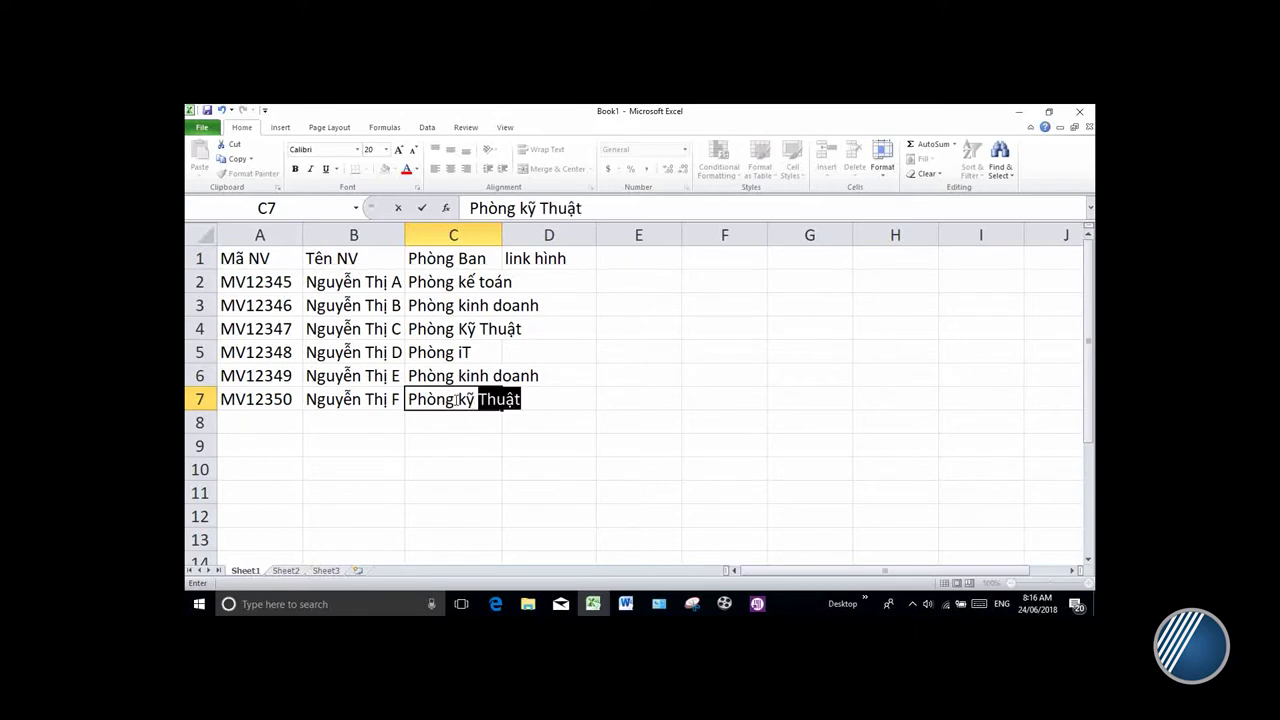
{"action": "key", "text": "F2"}
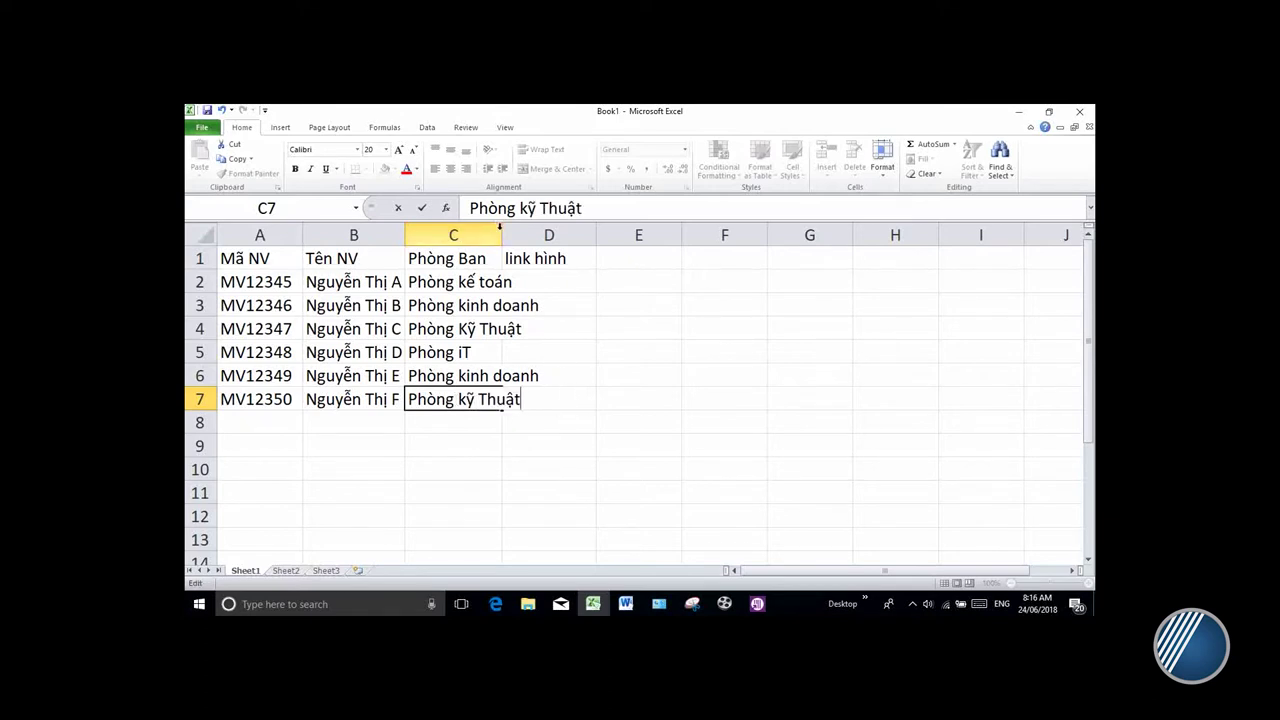
Widen column C to fit the department names and make column B slightly wider.
{"action": "left_click", "coordinate": [507, 234]}
{"action": "left_click", "coordinate": [495, 234]}
{"action": "left_click_drag", "start_coordinate": [502, 234], "coordinate": [551, 235]}
{"action": "left_click", "coordinate": [585, 281]}
{"action": "left_click_drag", "start_coordinate": [405, 234], "coordinate": [423, 234]}
{"action": "left_click", "coordinate": [432, 234]}
Select D2, switch to File Explorer, open the HINH THE folder on the Desktop and copy its full path.
{"action": "left_click", "coordinate": [630, 280]}
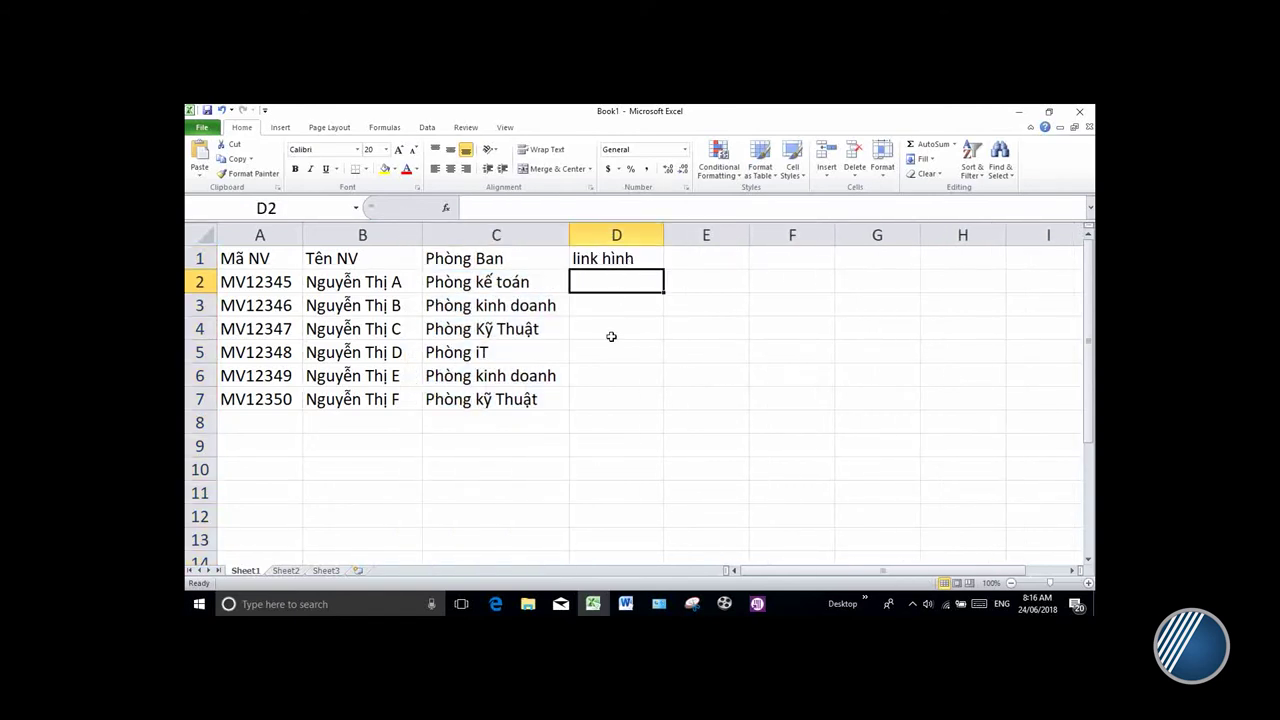
{"action": "left_click", "coordinate": [528, 604]}
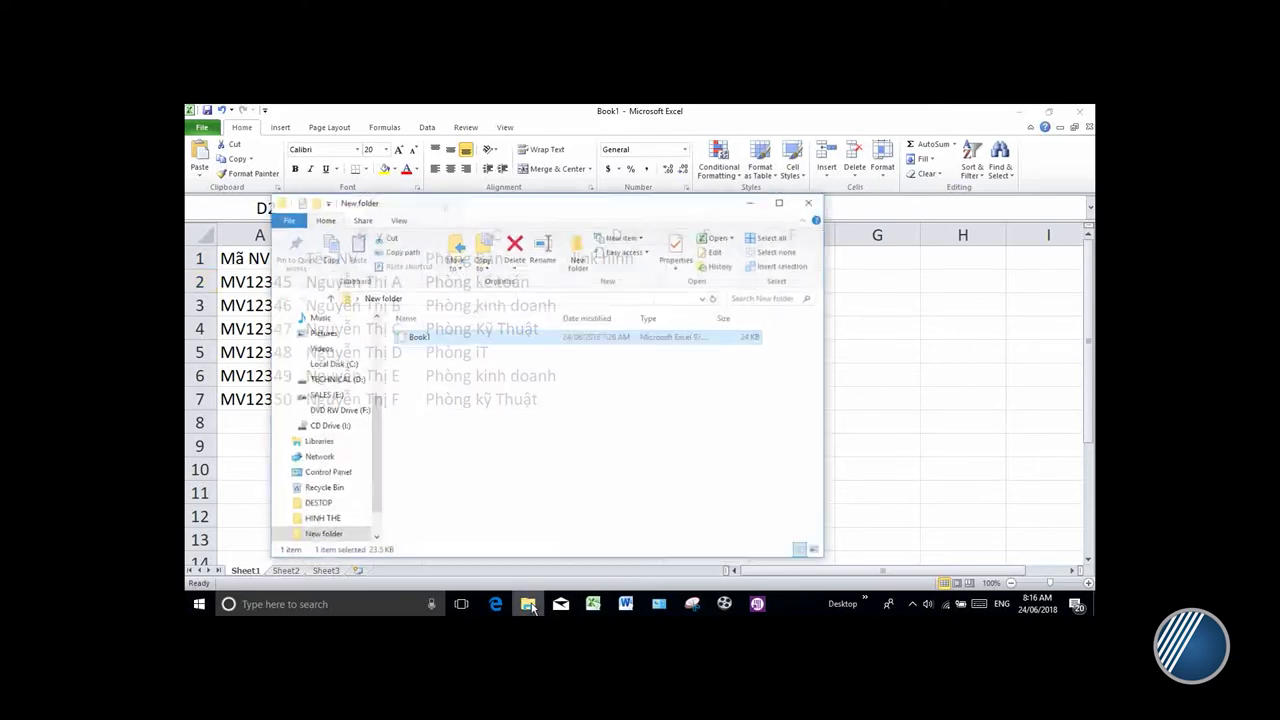
{"action": "scroll", "coordinate": [355, 375], "scroll_direction": "up", "scroll_amount": 4}
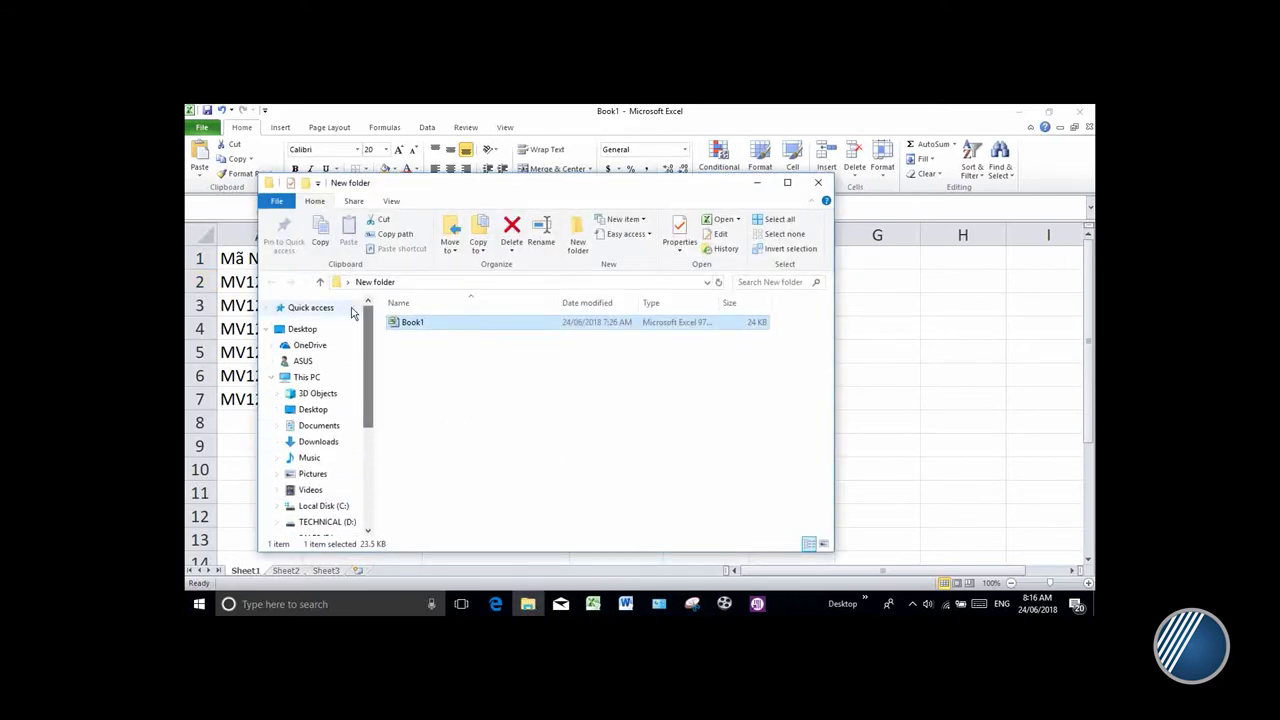
{"action": "left_click", "coordinate": [303, 329]}
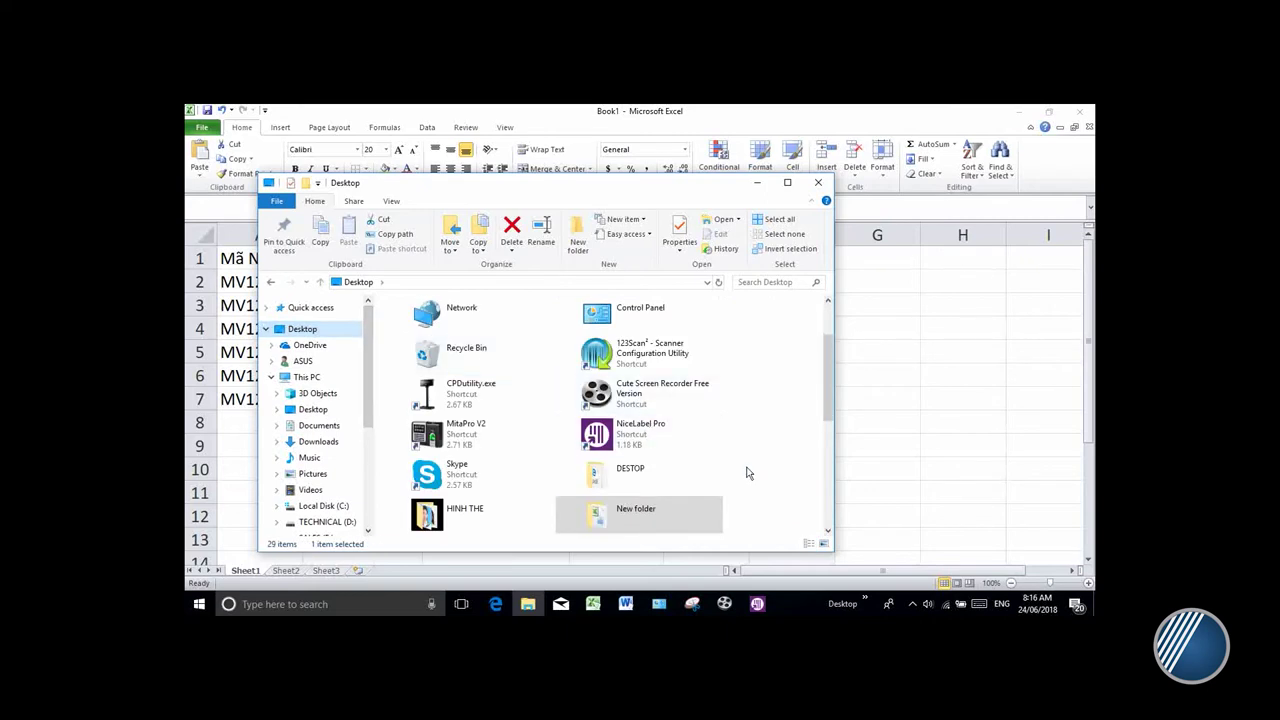
{"action": "left_click_drag", "start_coordinate": [822, 403], "coordinate": [817, 429]}
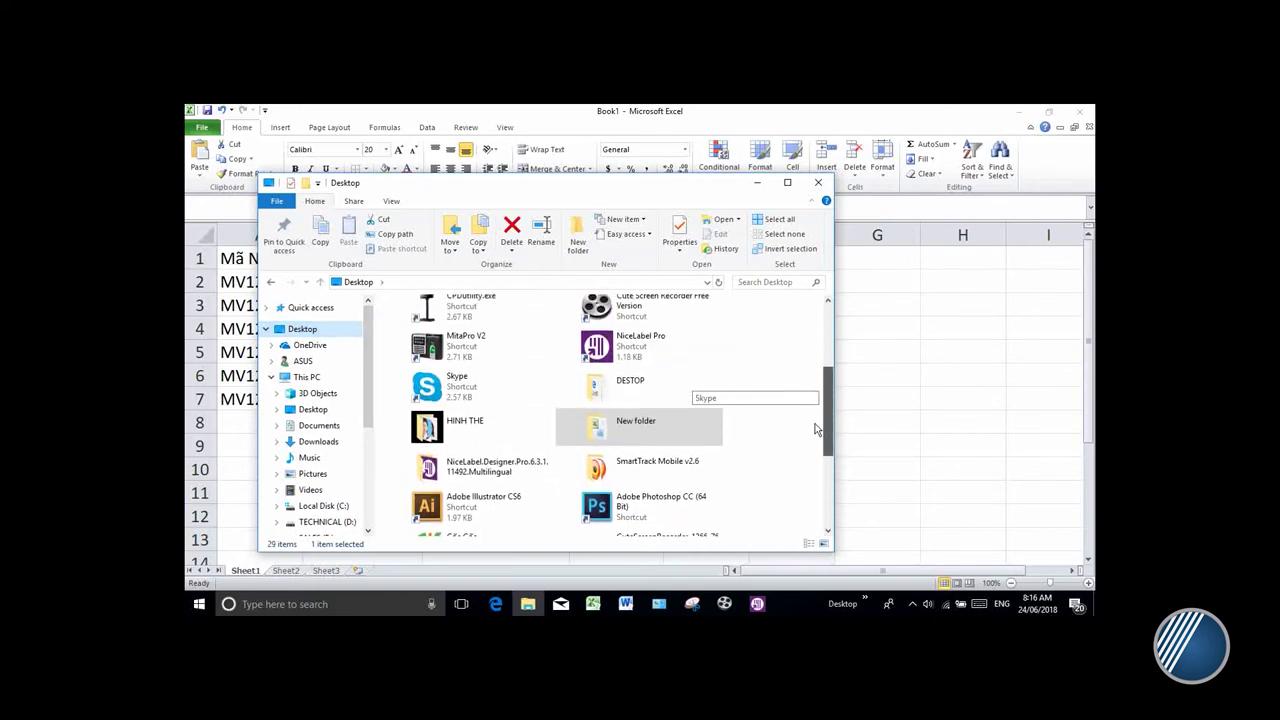
{"action": "double_click", "coordinate": [453, 457]}
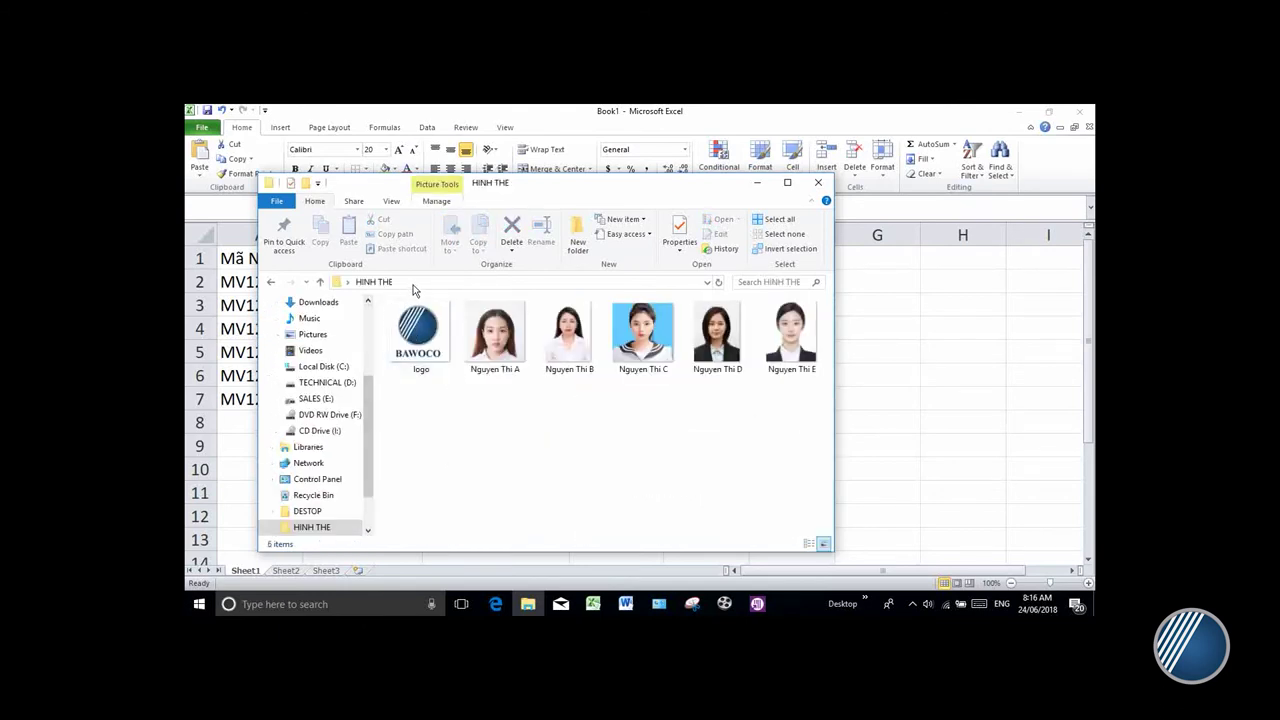
{"action": "left_click", "coordinate": [414, 282]}
{"action": "key", "text": "ctrl+c"}
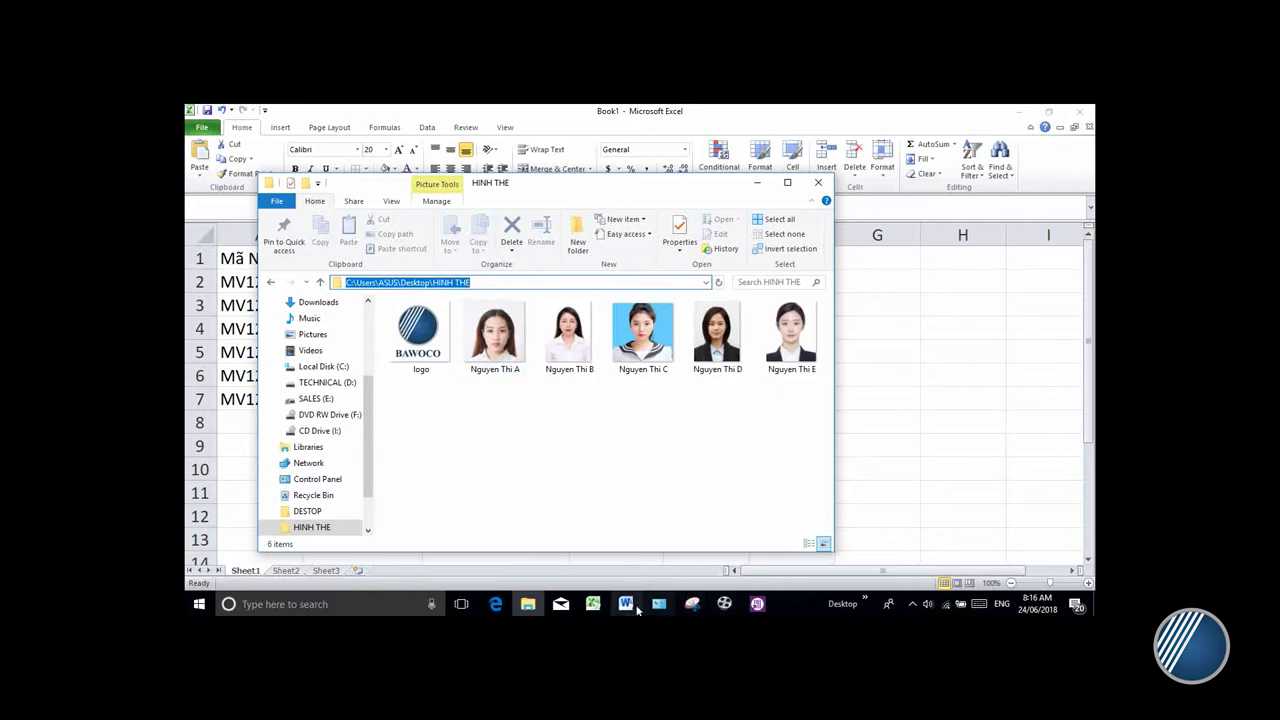
Back in Excel, paste the folder path into D2 and widen column D well beyond the path's length.
{"action": "left_click", "coordinate": [593, 604]}
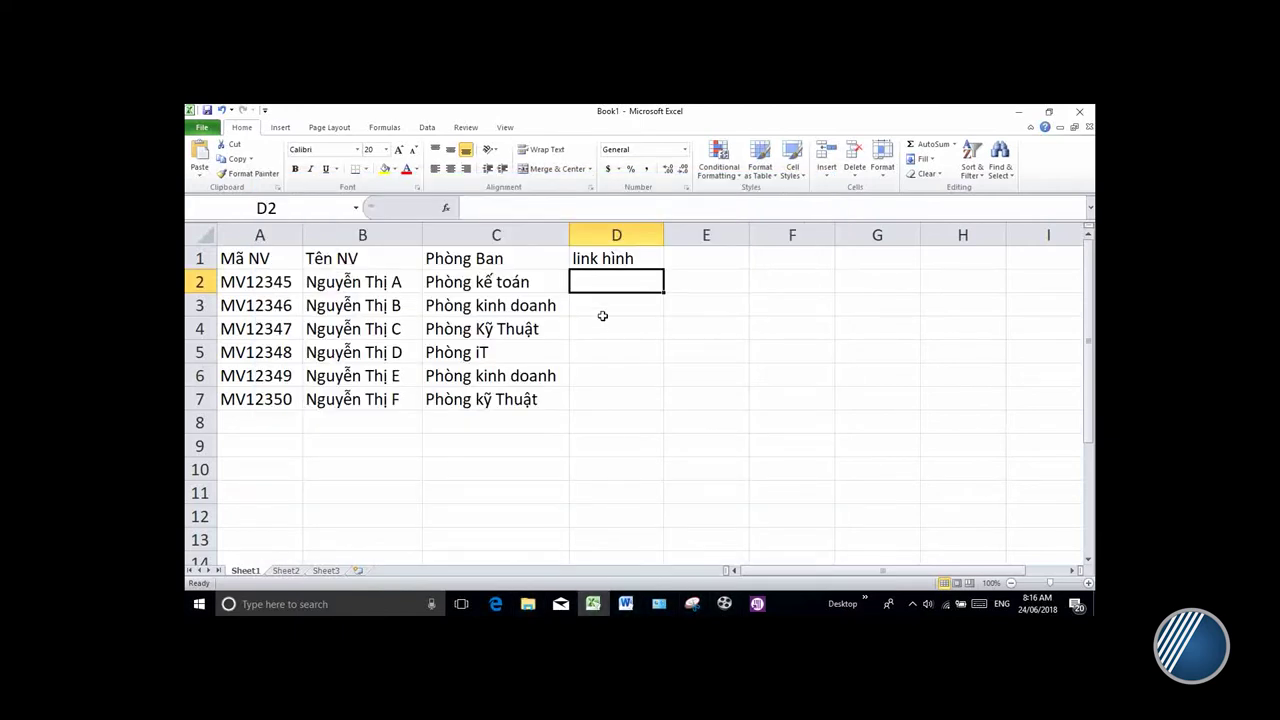
{"action": "key", "text": "ctrl+v"}
{"action": "left_click_drag", "start_coordinate": [663, 234], "coordinate": [963, 236]}
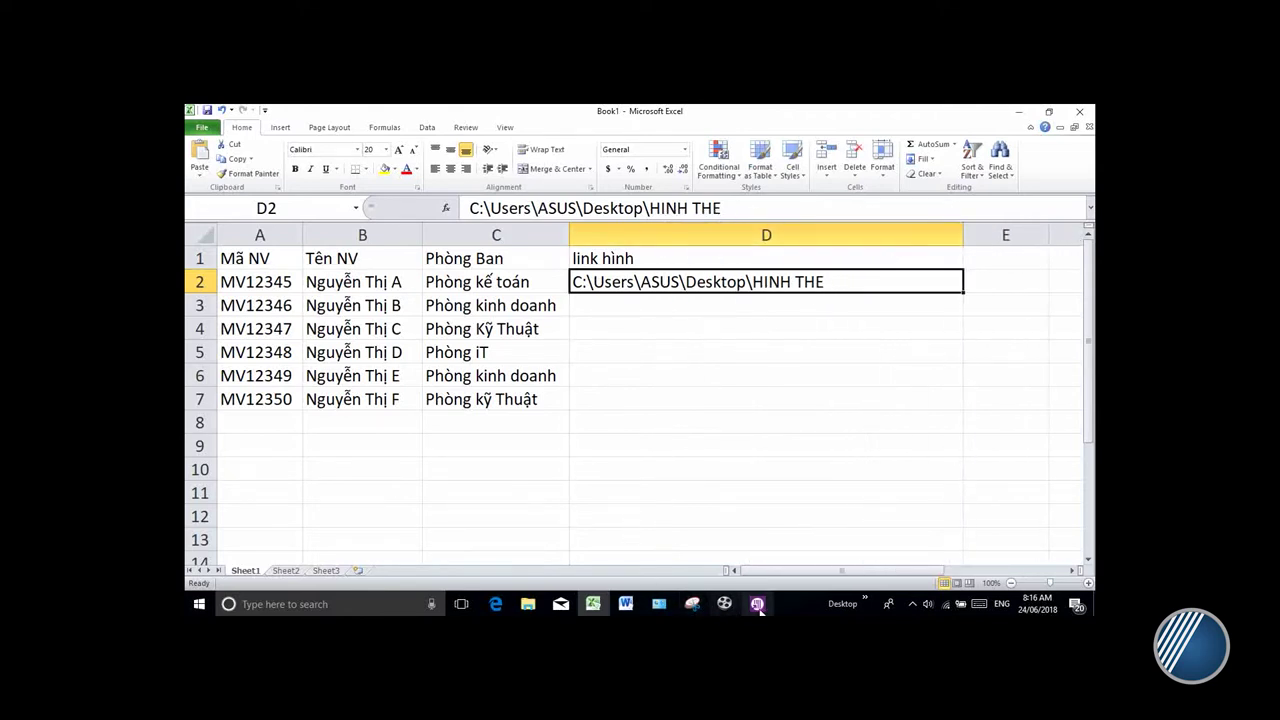
Switch to File Explorer and copy the file name of the first employee's photo in the HINH THE folder.
{"action": "left_click", "coordinate": [528, 604]}
{"action": "left_click", "coordinate": [497, 347]}
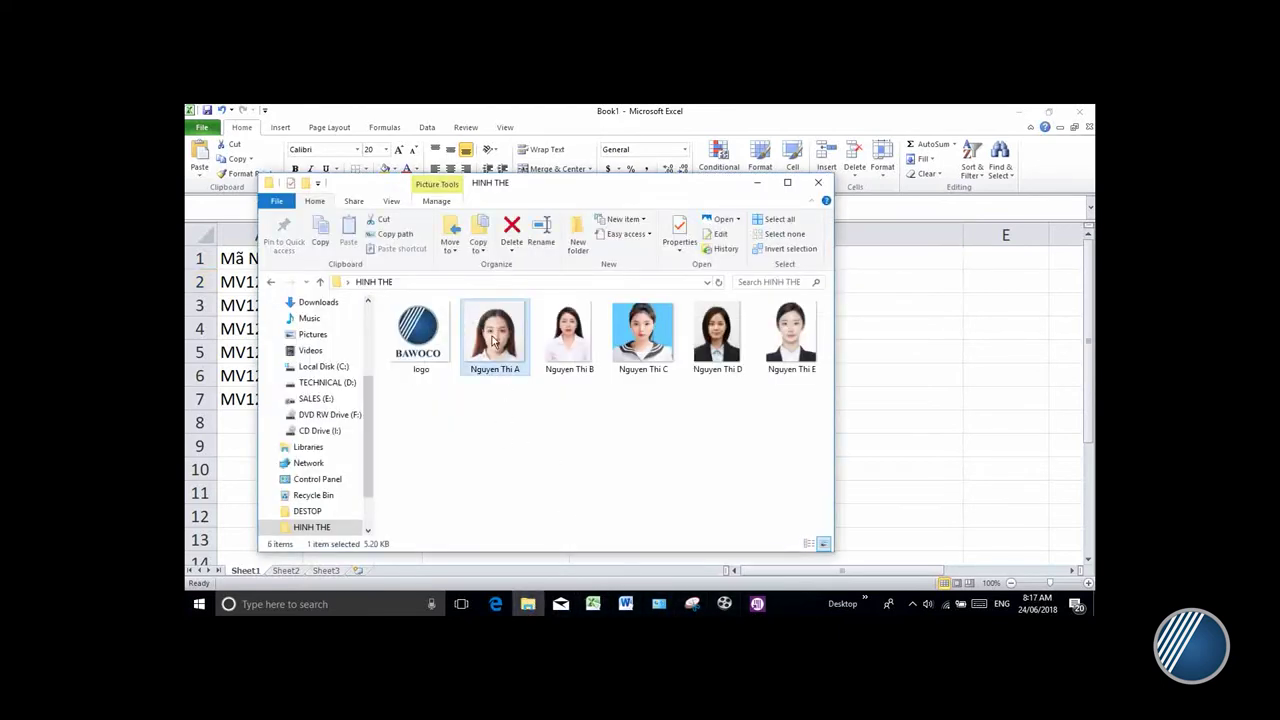
{"action": "right_click", "coordinate": [496, 346]}
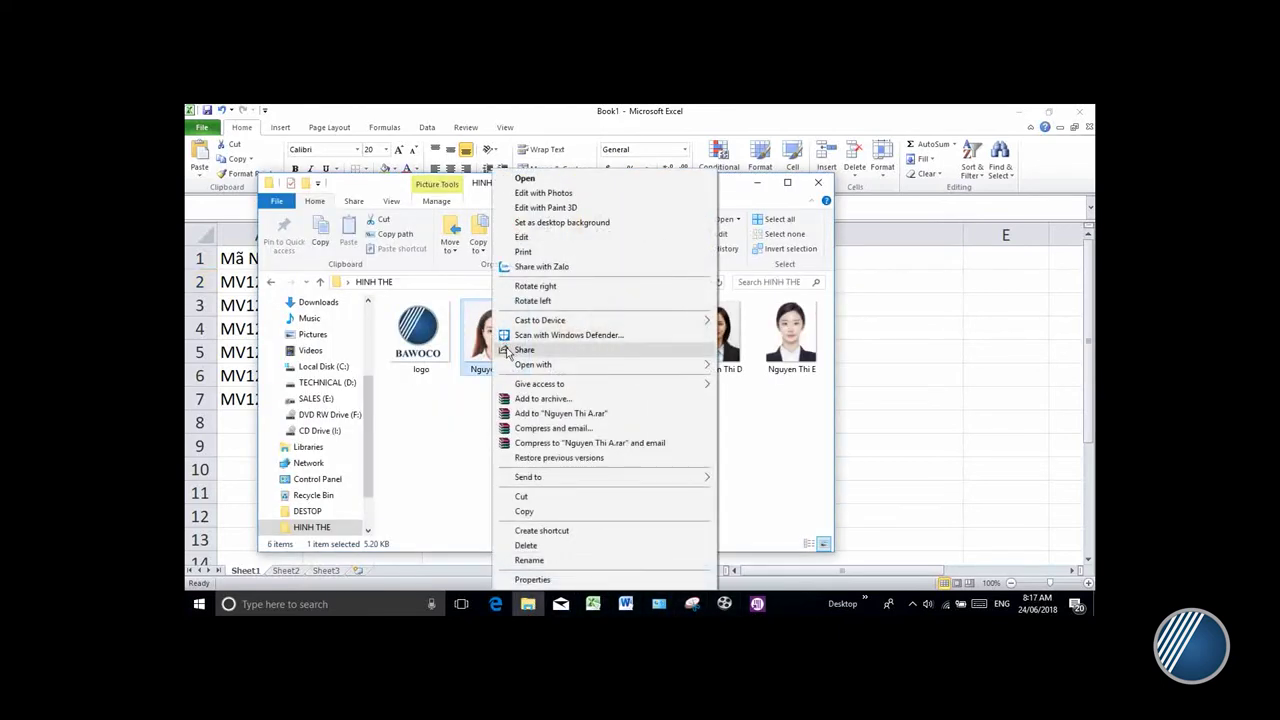
{"action": "left_click", "coordinate": [529, 560]}
{"action": "key", "text": "ctrl+c"}
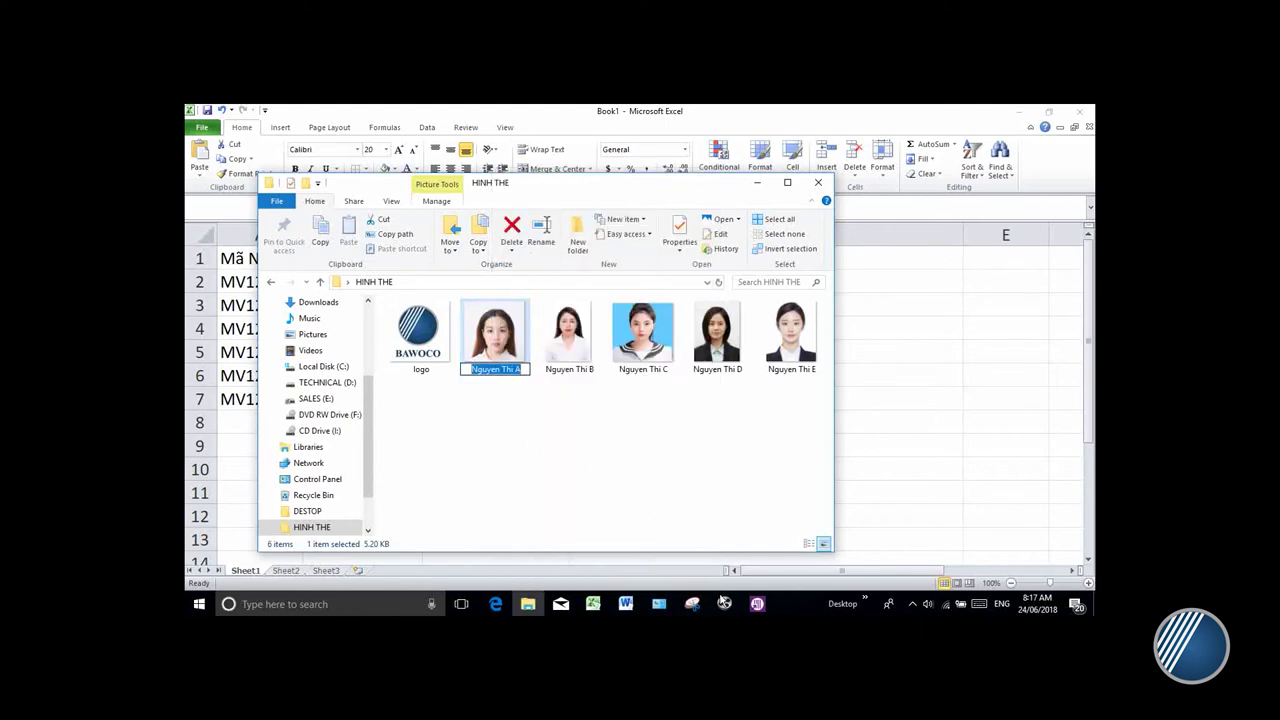
Back in Excel, append a backslash, the copied photo file name and a period to the folder path in D2.
{"action": "left_click", "coordinate": [593, 604]}
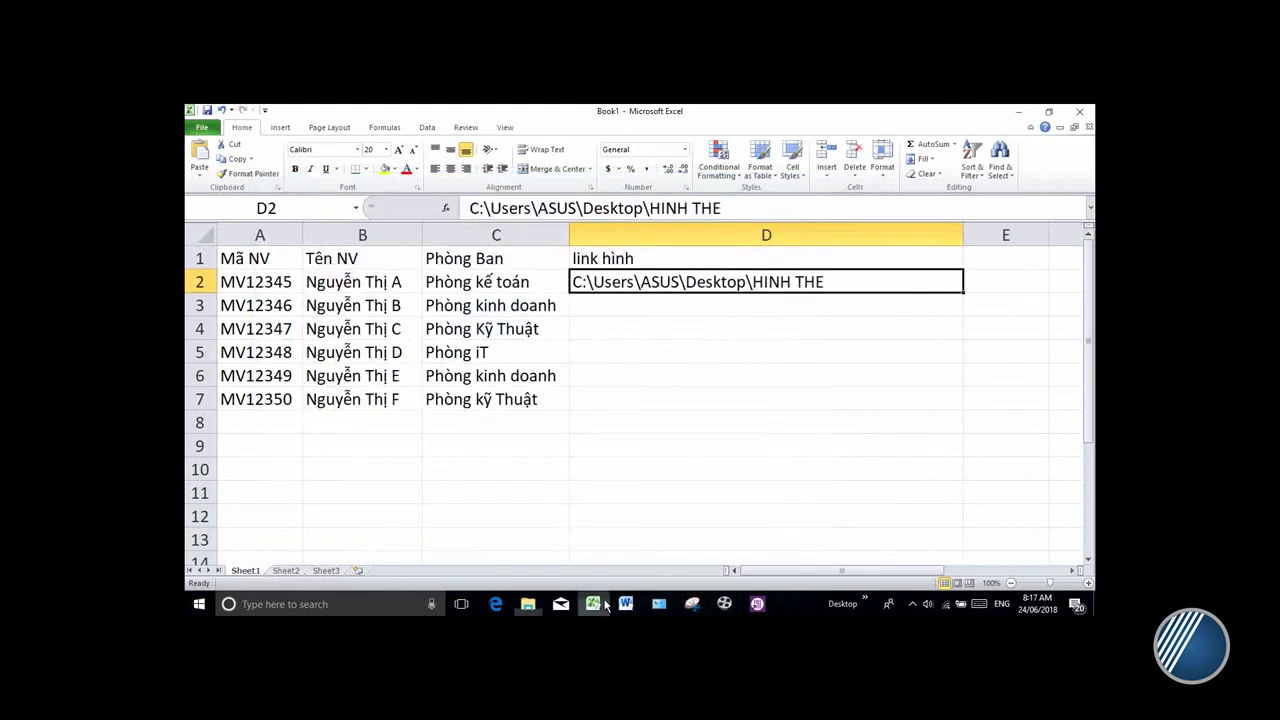
{"action": "double_click", "coordinate": [832, 282]}
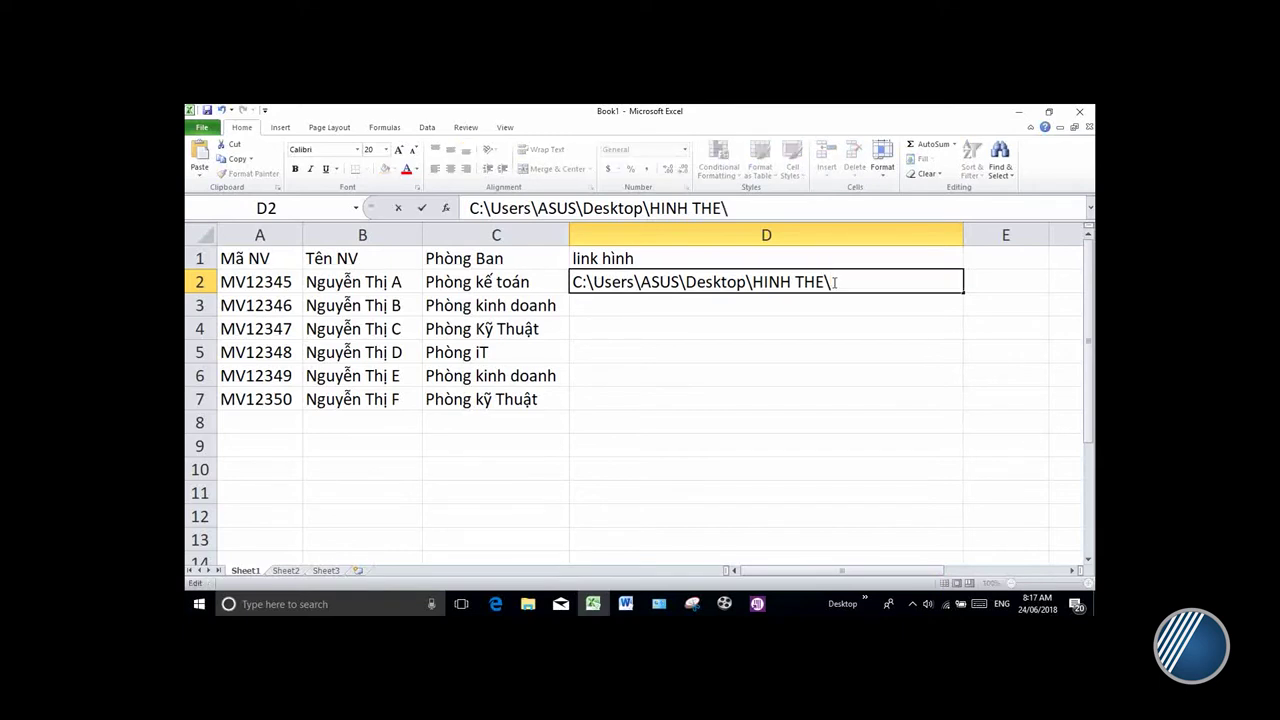
{"action": "key", "text": "ctrl+v"}
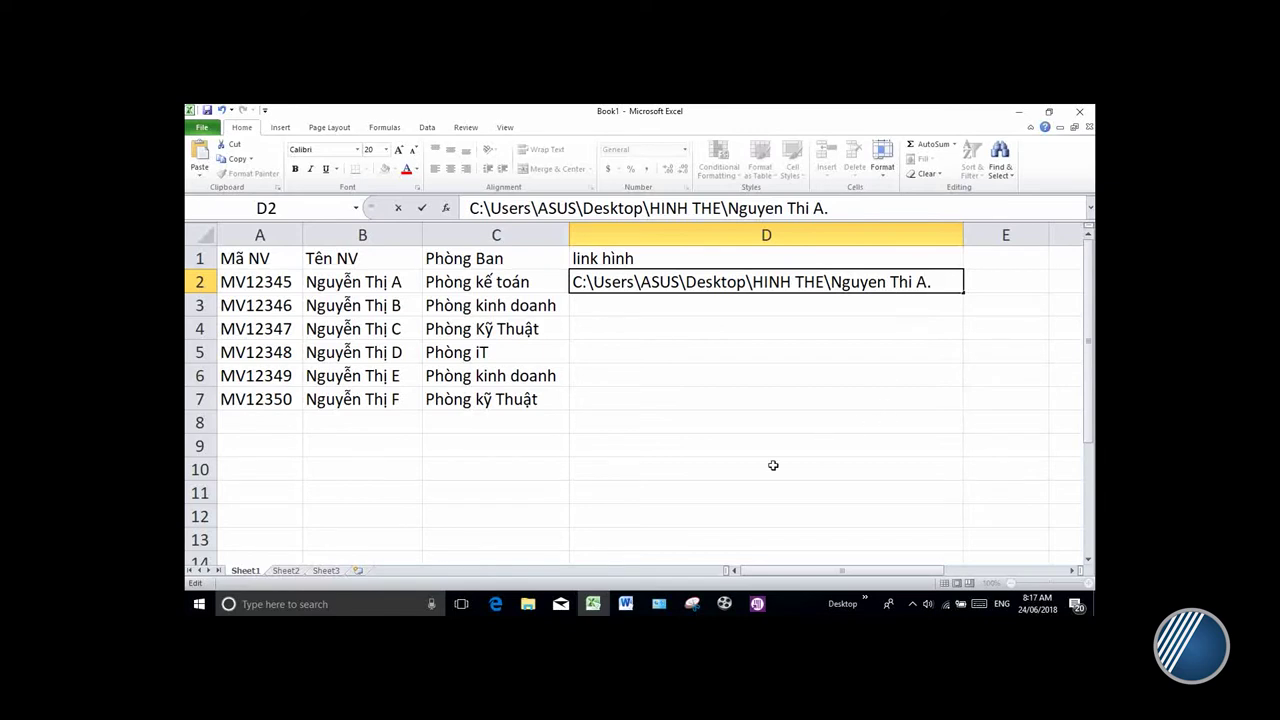
Check the file type in the properties of the first employee's photo in File Explorer, then close the properties and folder windows.
{"action": "mouse_move", "coordinate": [592, 608]}
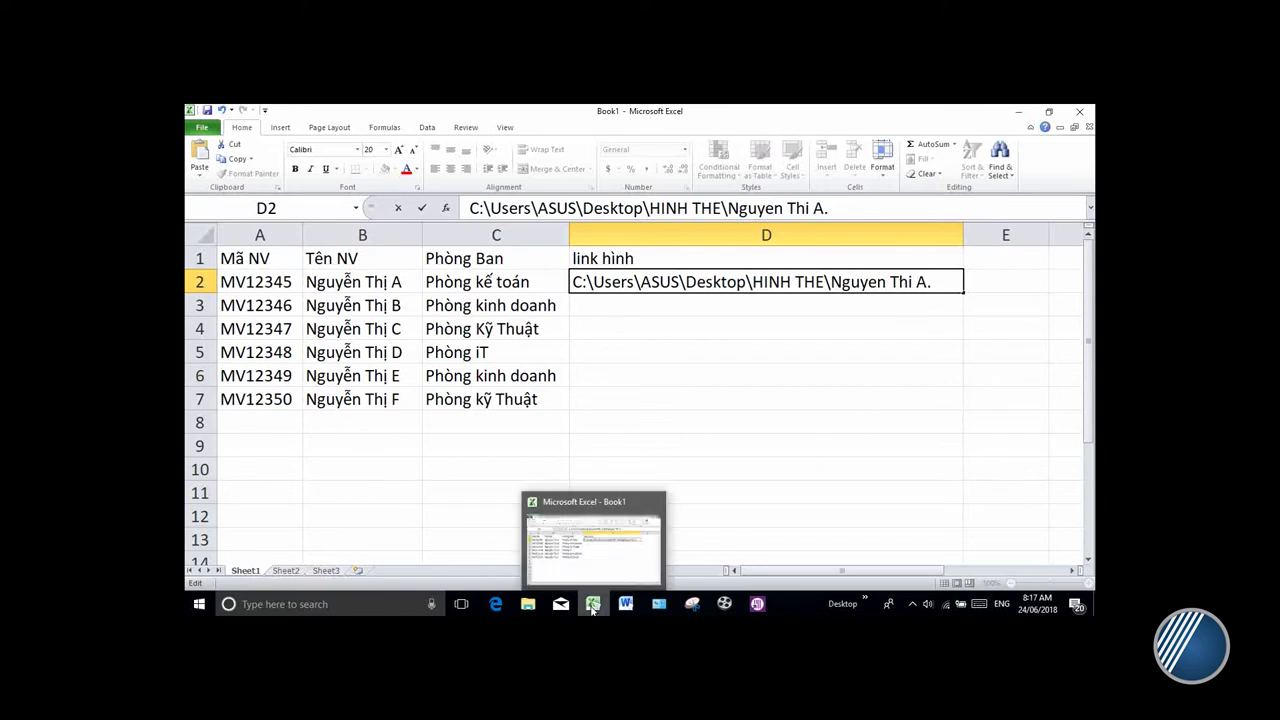
{"action": "left_click", "coordinate": [528, 604]}
{"action": "right_click", "coordinate": [508, 352]}
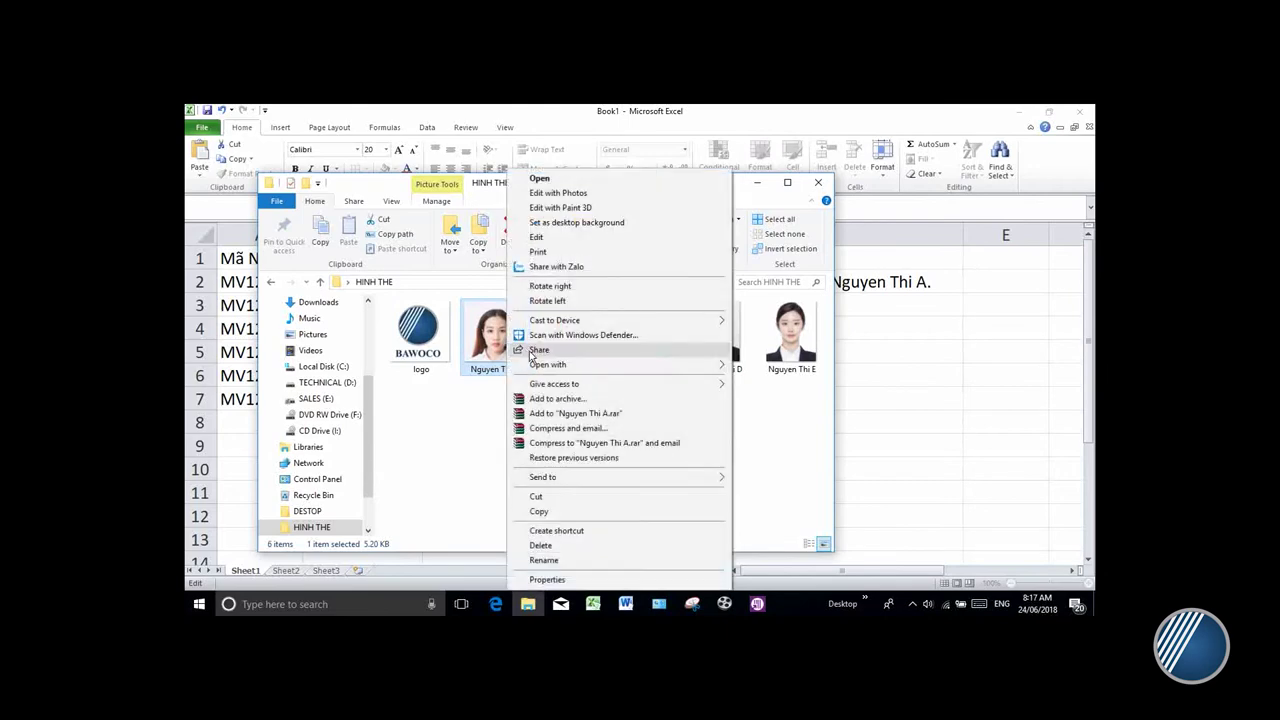
{"action": "left_click", "coordinate": [545, 579]}
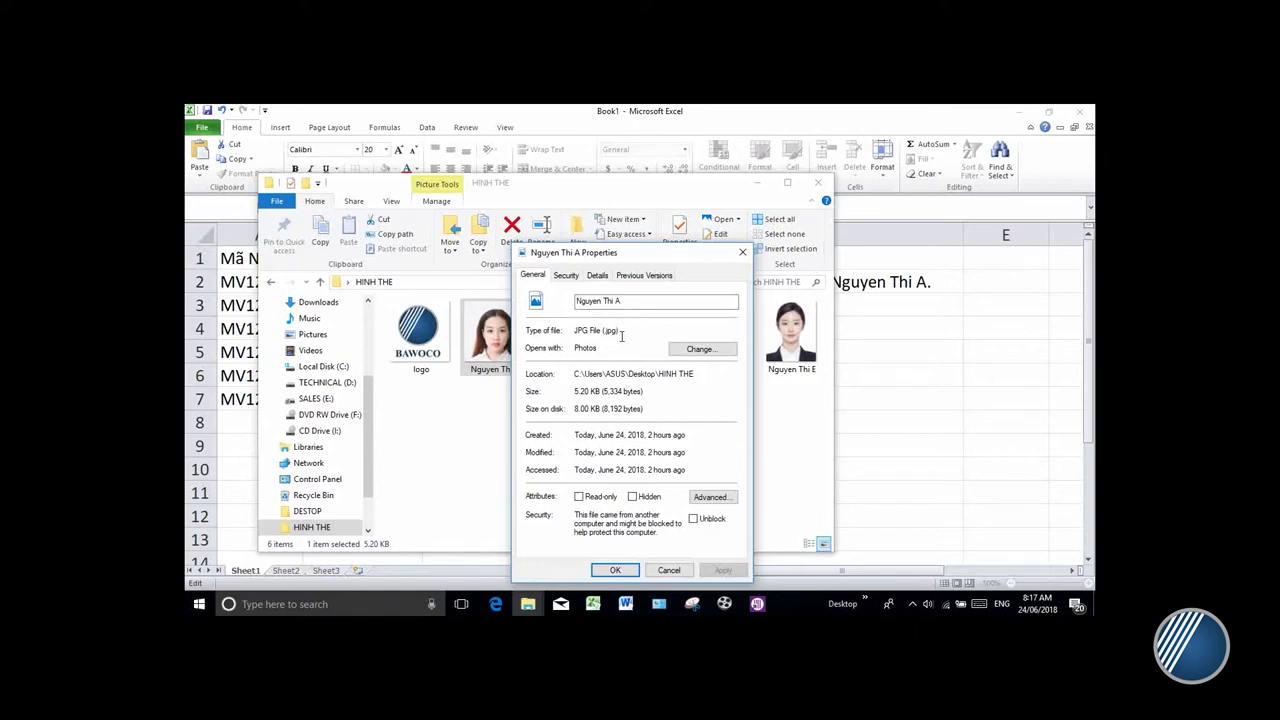
{"action": "left_click", "coordinate": [742, 252]}
{"action": "left_click", "coordinate": [812, 185]}
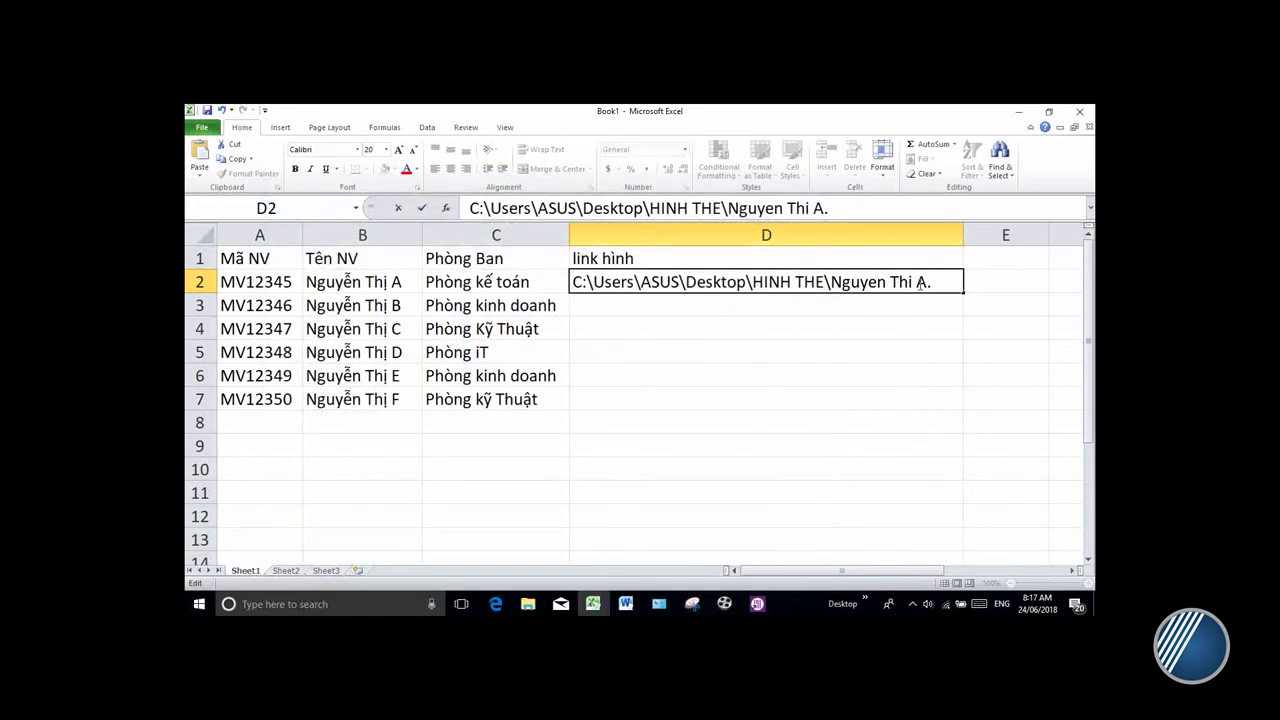
Complete the photo path in D2 with the jpg extension and fill it down through D7.
{"action": "type", "text": "pg"}
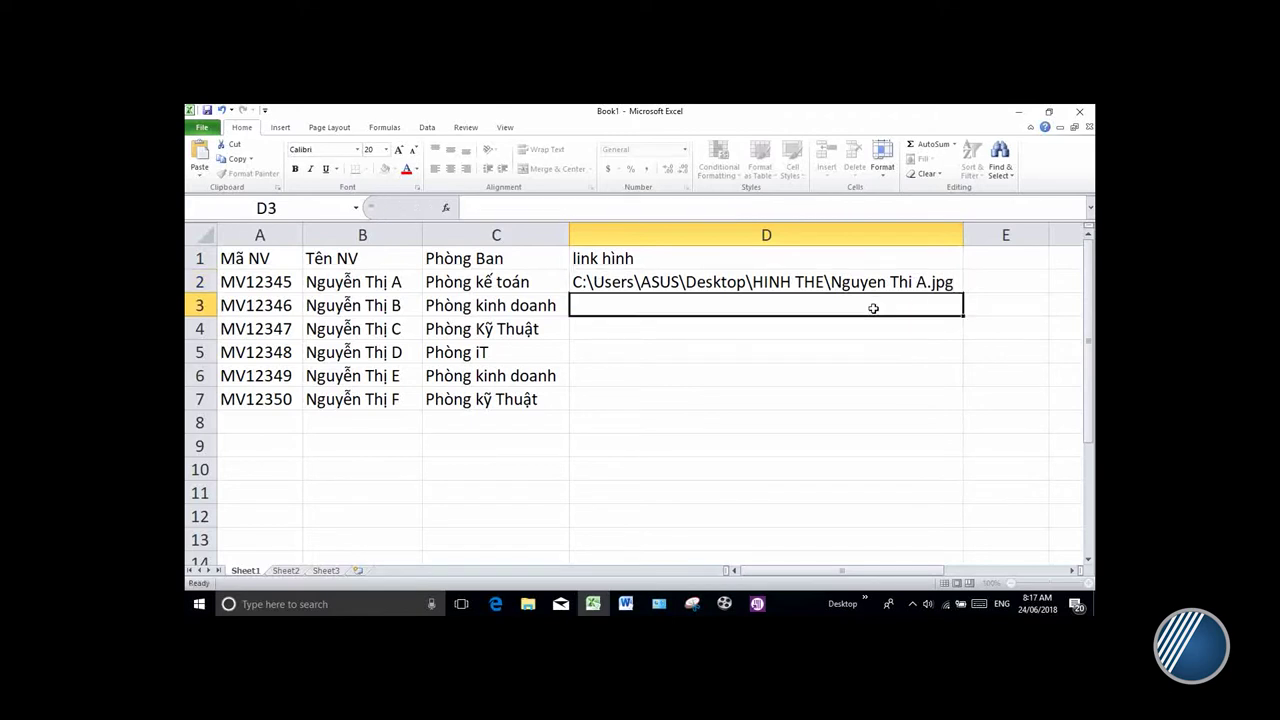
{"action": "key", "text": "Return"}
{"action": "left_click", "coordinate": [750, 282]}
{"action": "left_click_drag", "start_coordinate": [963, 291], "coordinate": [956, 400]}
Change the letter before .jpg in the photo path of D3 to a capital B.
{"action": "double_click", "coordinate": [928, 305]}
{"action": "key", "text": "BackSpace"}
{"action": "type", "text": "b"}
{"action": "key", "text": "BackSpace"}
{"action": "type", "text": "b.jpg"}
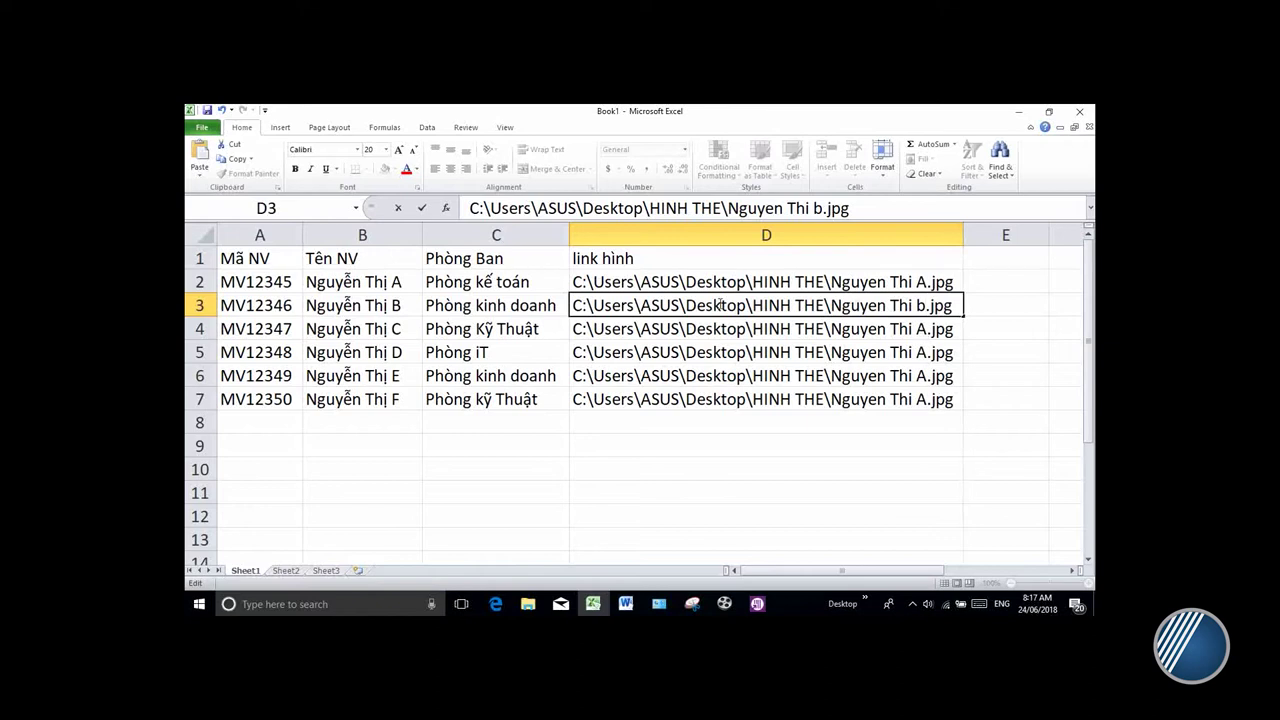
{"action": "left_click", "coordinate": [610, 284]}
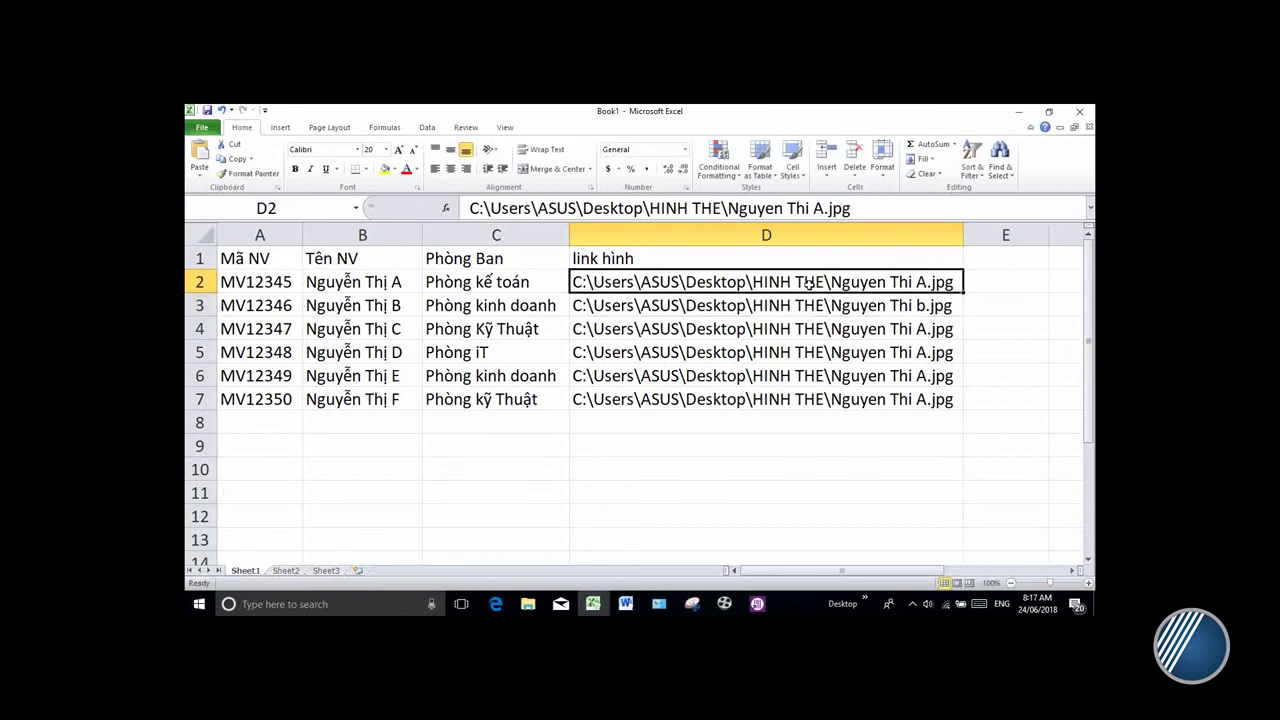
{"action": "double_click", "coordinate": [915, 305]}
{"action": "key", "text": "Delete"}
{"action": "type", "text": "B"}
{"action": "key", "text": "Return"}
Change the letter before .jpg in the photo paths of D4, D5 and D6 to C, D and E respectively.
{"action": "double_click", "coordinate": [919, 328]}
{"action": "key", "text": "Delete"}
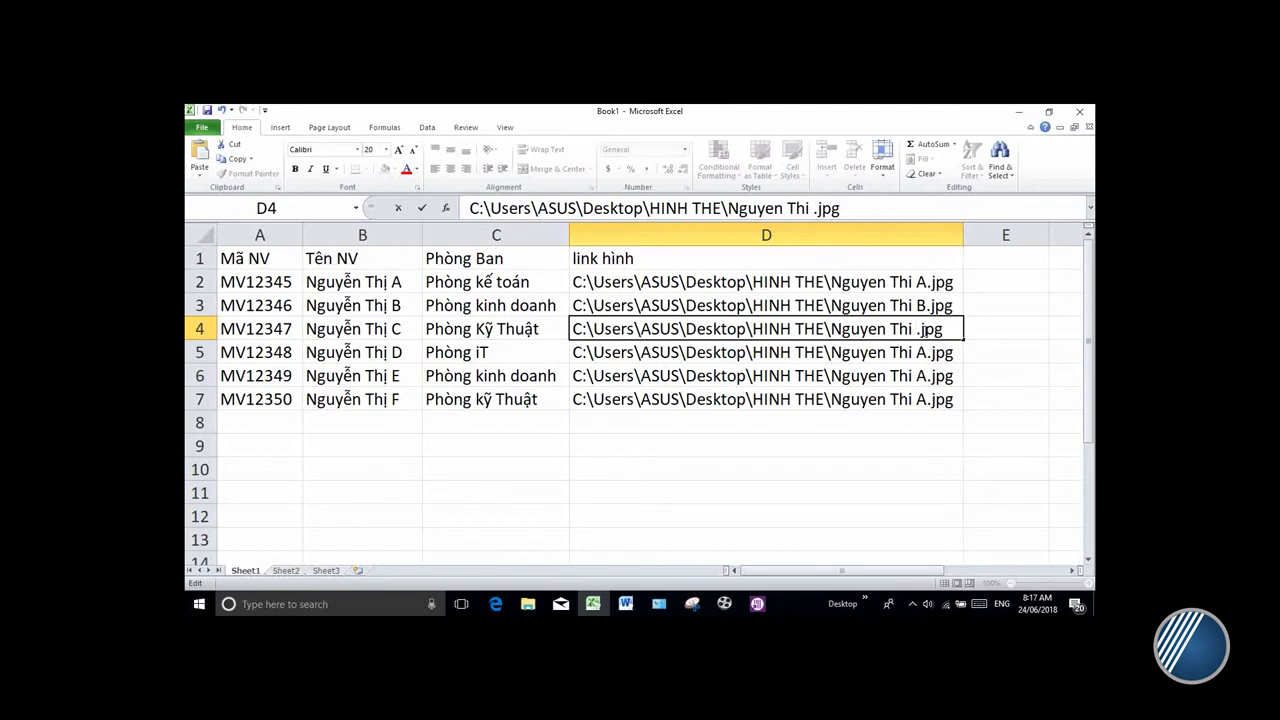
{"action": "type", "text": "C"}
{"action": "key", "text": "Return"}
{"action": "double_click", "coordinate": [921, 352]}
{"action": "key", "text": "Delete"}
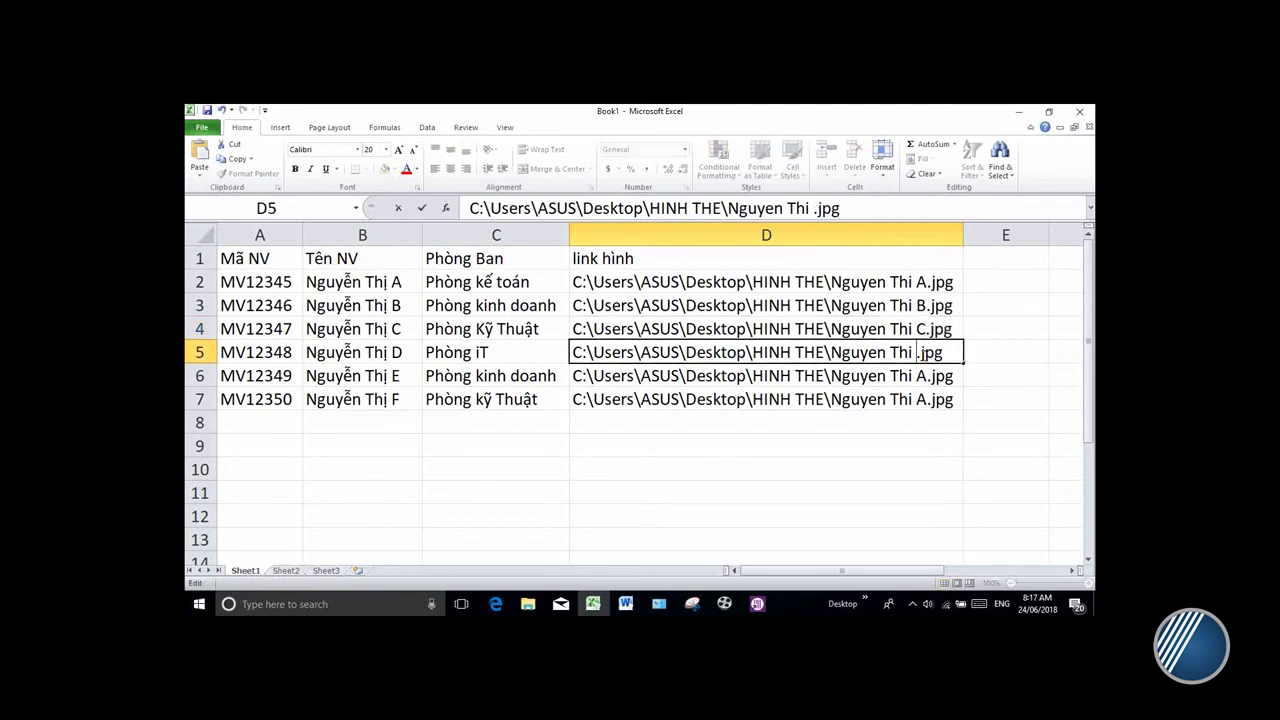
{"action": "type", "text": "D"}
{"action": "key", "text": "Return"}
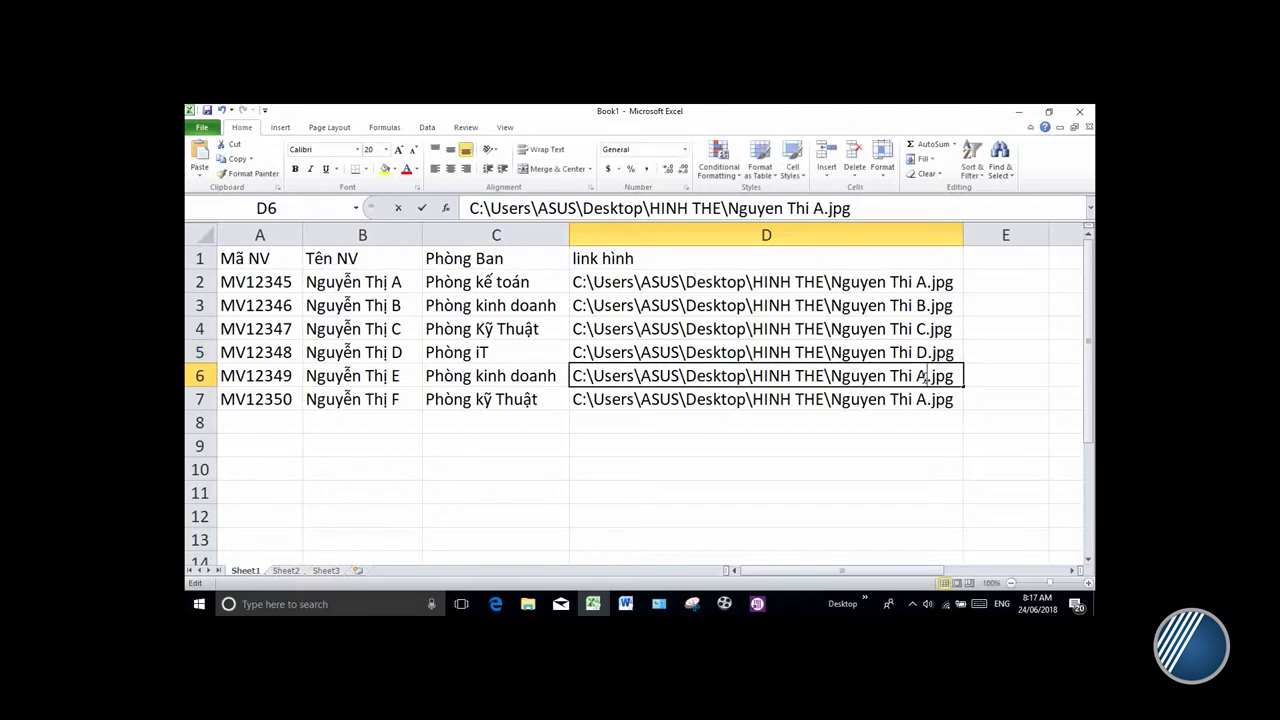
{"action": "double_click", "coordinate": [920, 376]}
{"action": "key", "text": "Delete"}
{"action": "type", "text": "E"}
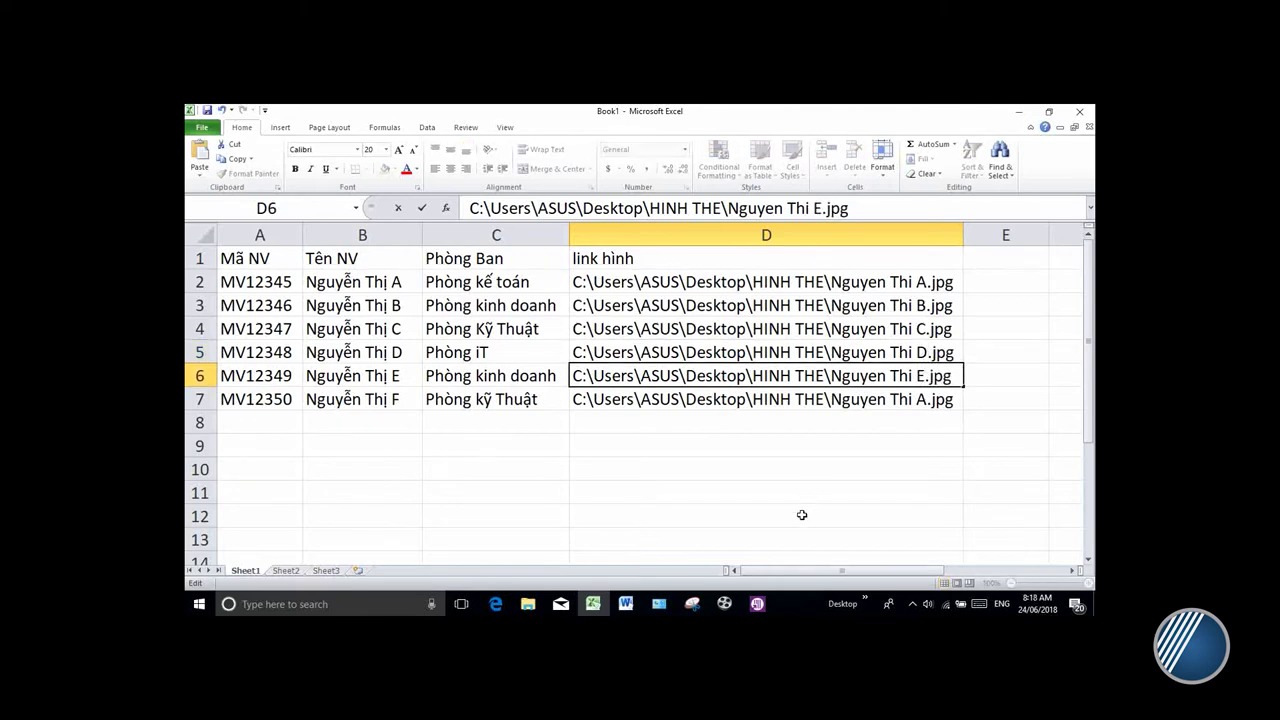
Switch to File Explorer, check which employee photos exist in the HINH THE folder, and close the folder window.
{"action": "left_click", "coordinate": [528, 604]}
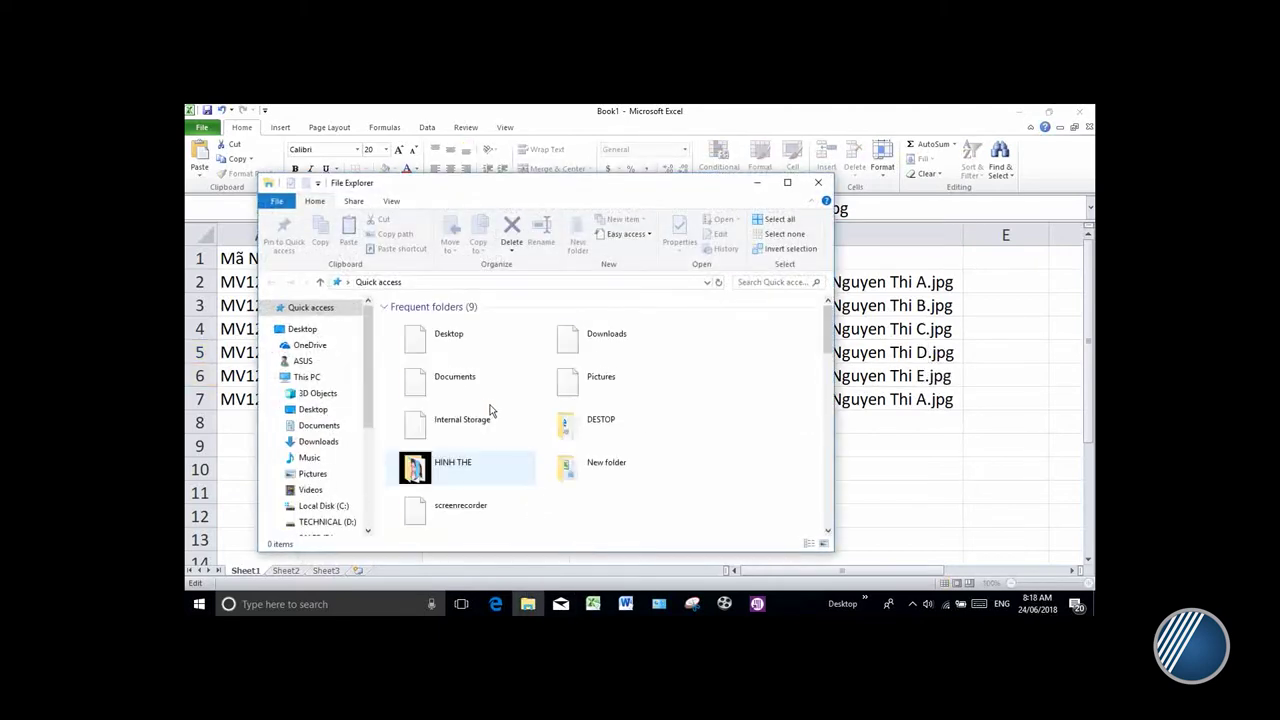
{"action": "scroll", "coordinate": [481, 416], "scroll_direction": "down", "scroll_amount": 1}
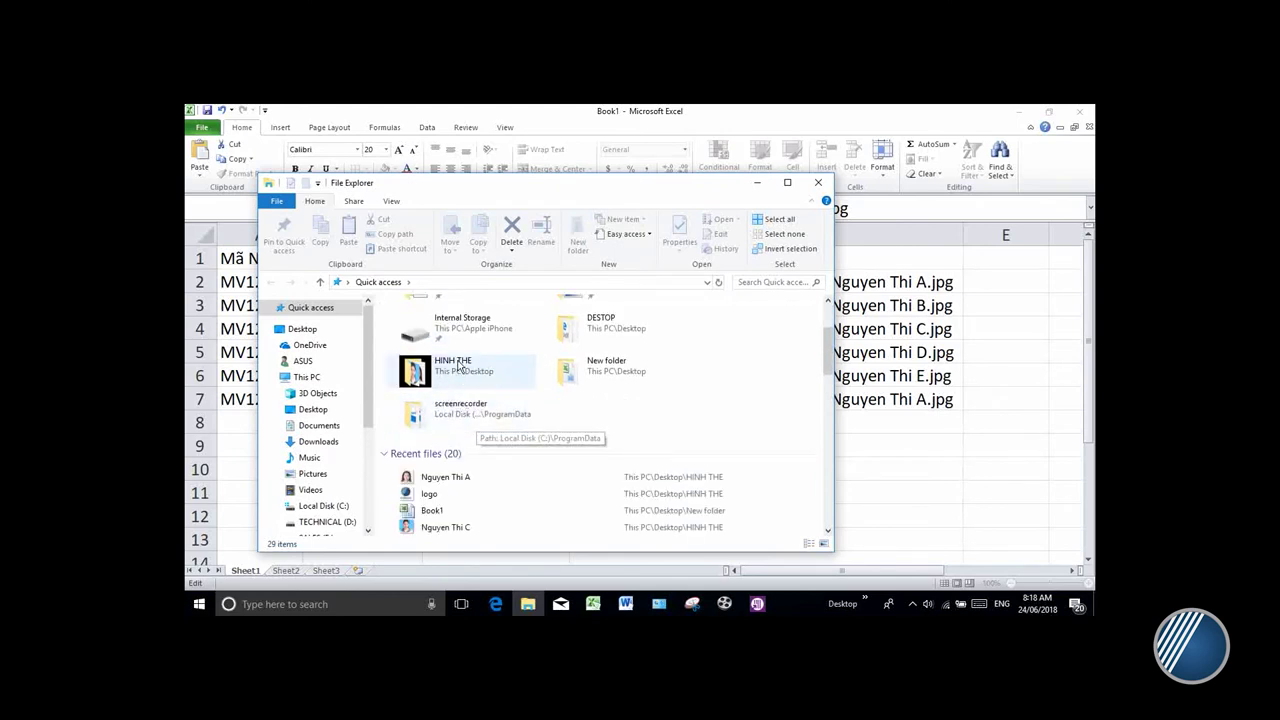
{"action": "double_click", "coordinate": [457, 367]}
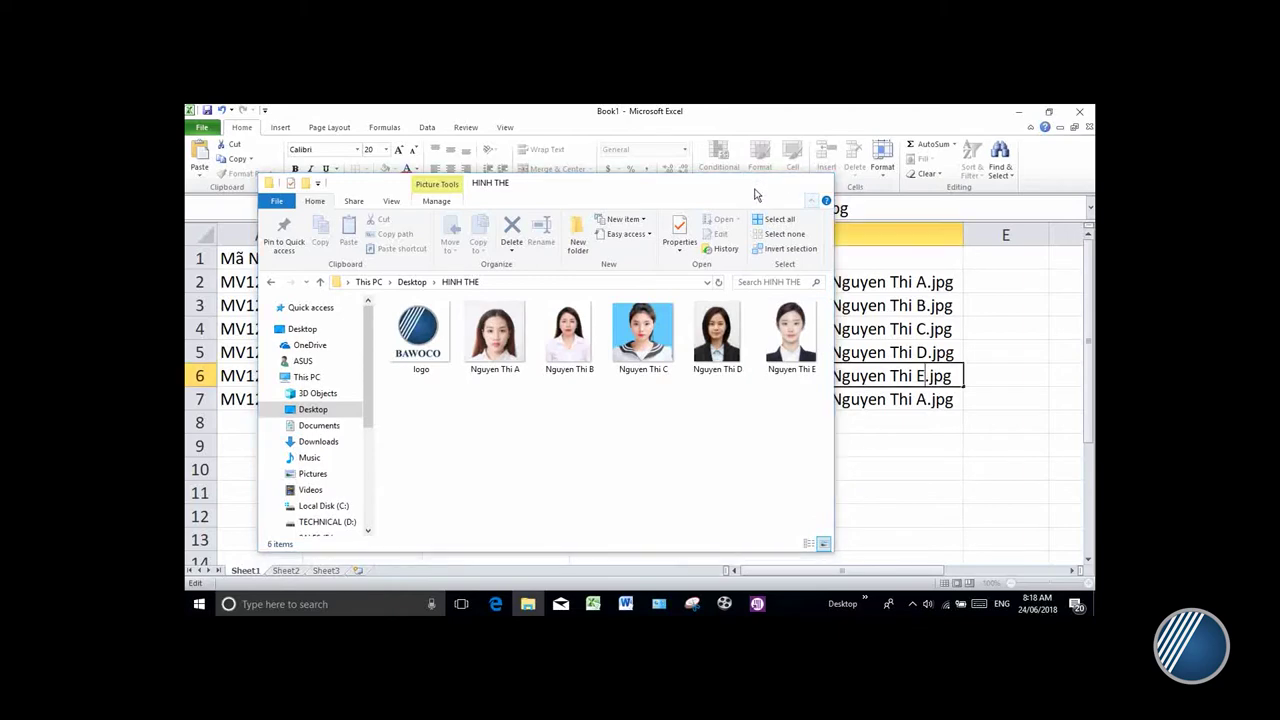
{"action": "left_click", "coordinate": [818, 183]}
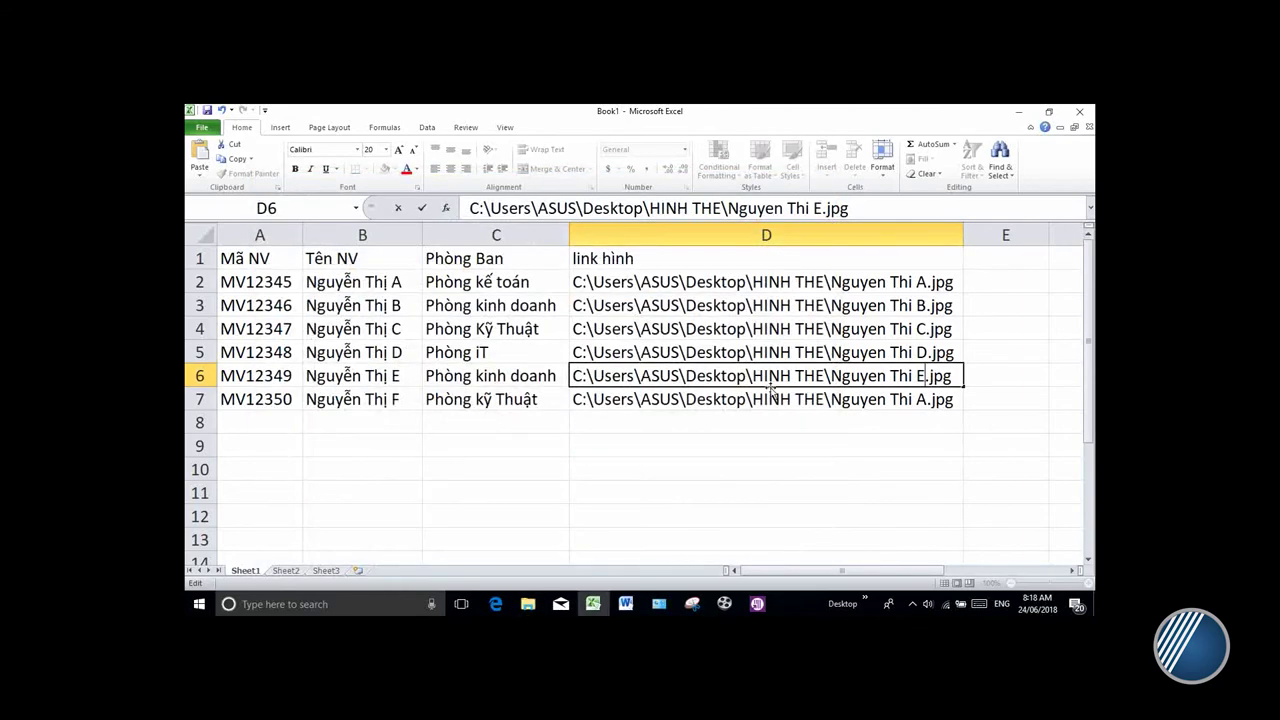
Back in Excel, delete the whole row 7 of employee MV12350 from the list.
{"action": "left_click", "coordinate": [205, 399]}
{"action": "right_click", "coordinate": [207, 399]}
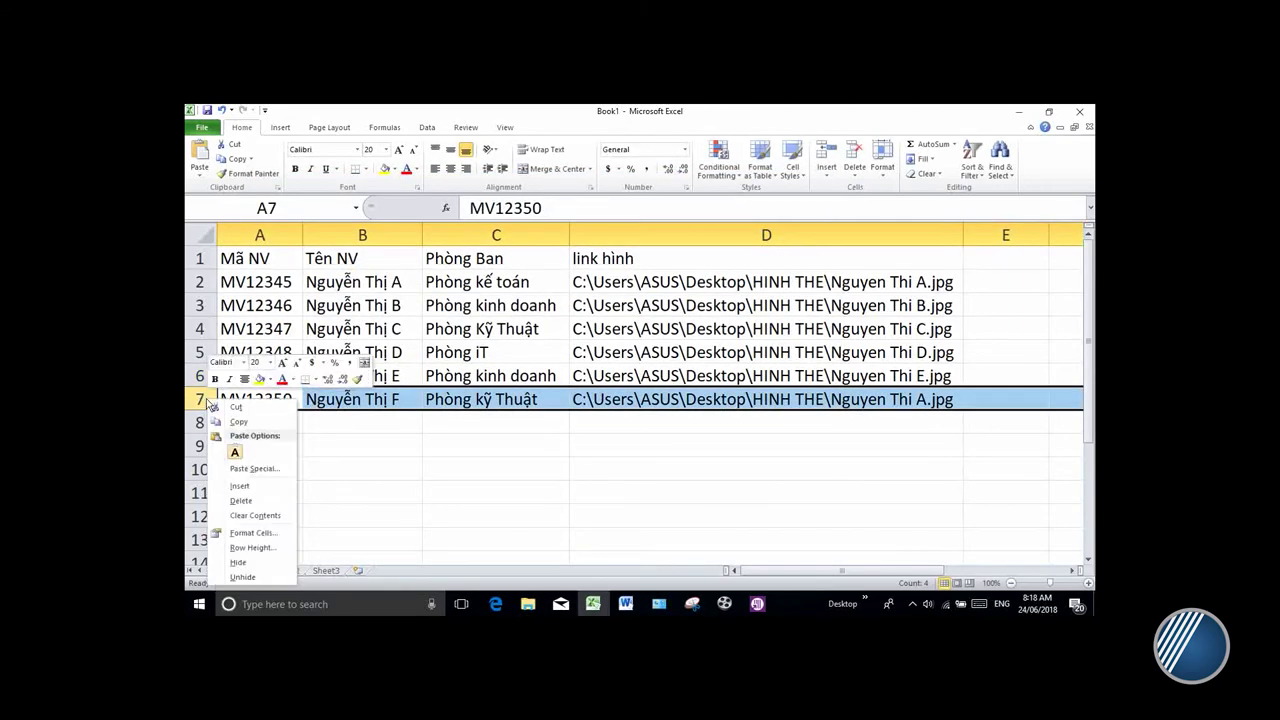
{"action": "left_click", "coordinate": [240, 500]}
{"action": "left_click", "coordinate": [378, 463]}
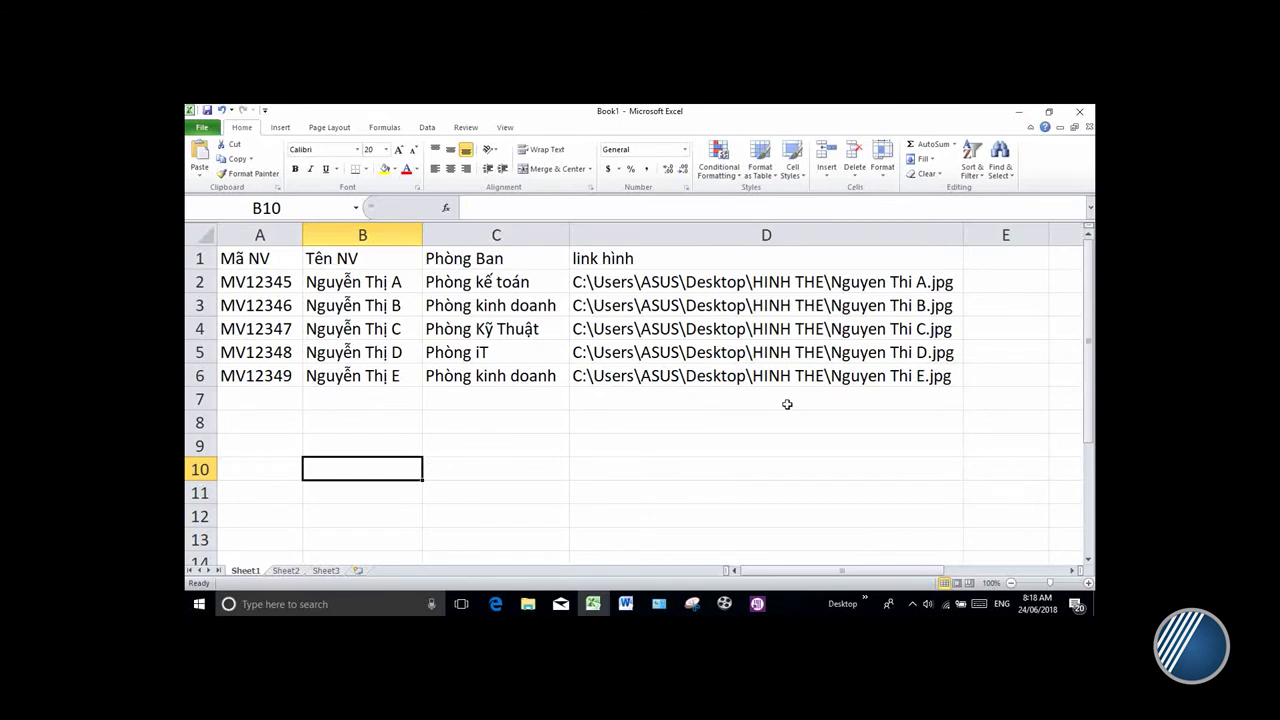
{"action": "left_click", "coordinate": [500, 296]}
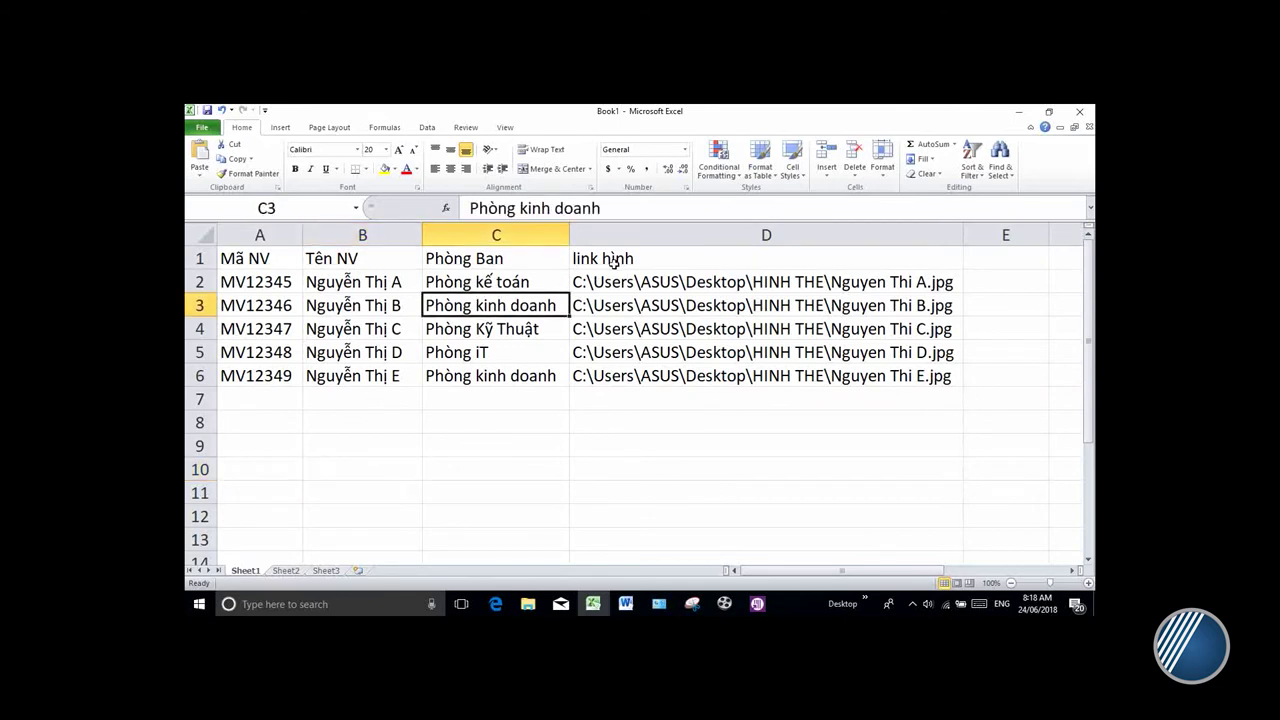
Save the workbook to the Desktop as an Excel Workbook named "in the" and close Excel.
{"action": "left_click", "coordinate": [207, 111]}
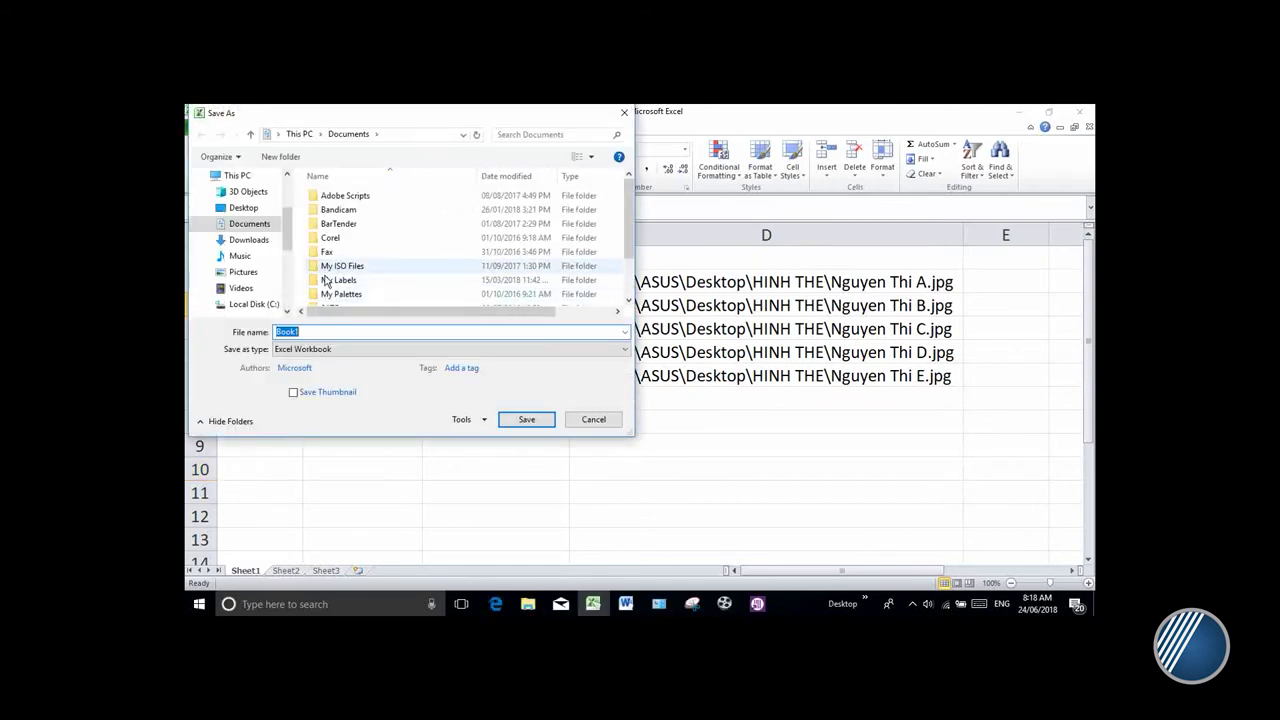
{"action": "left_click_drag", "start_coordinate": [628, 258], "coordinate": [627, 290]}
{"action": "key", "text": "BackSpace"}
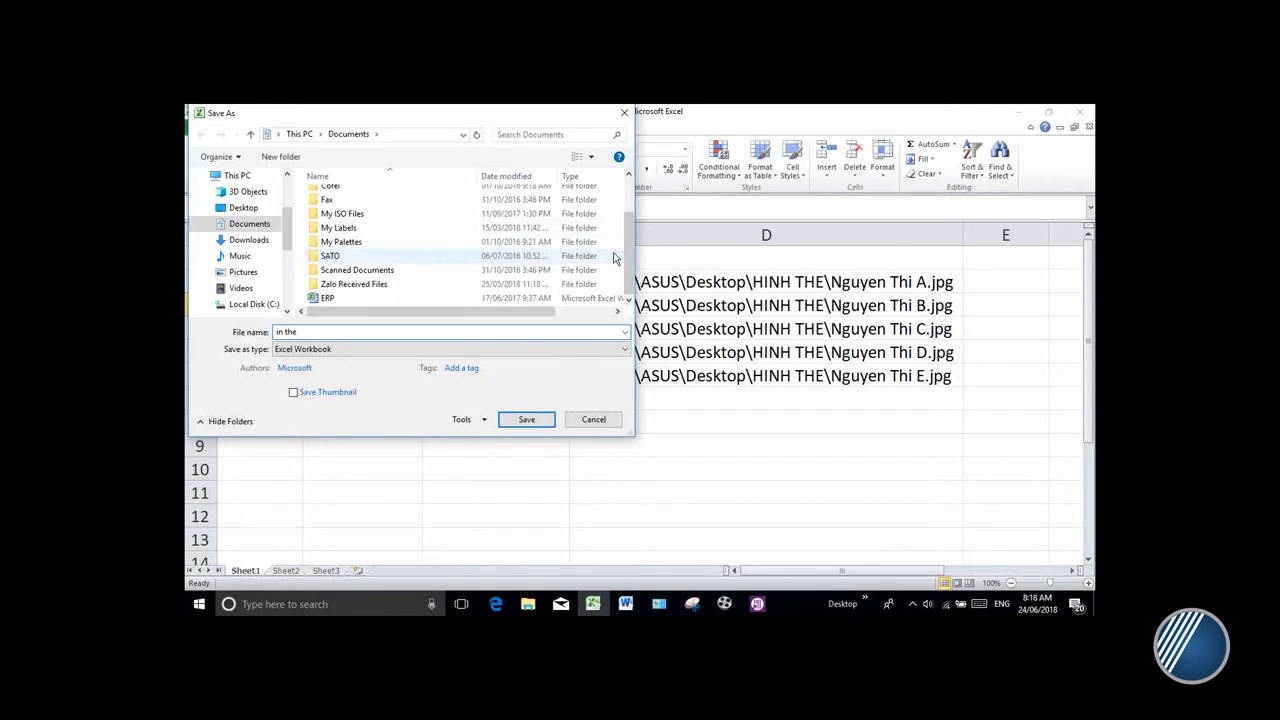
{"action": "scroll", "coordinate": [603, 257], "scroll_direction": "up", "scroll_amount": 2}
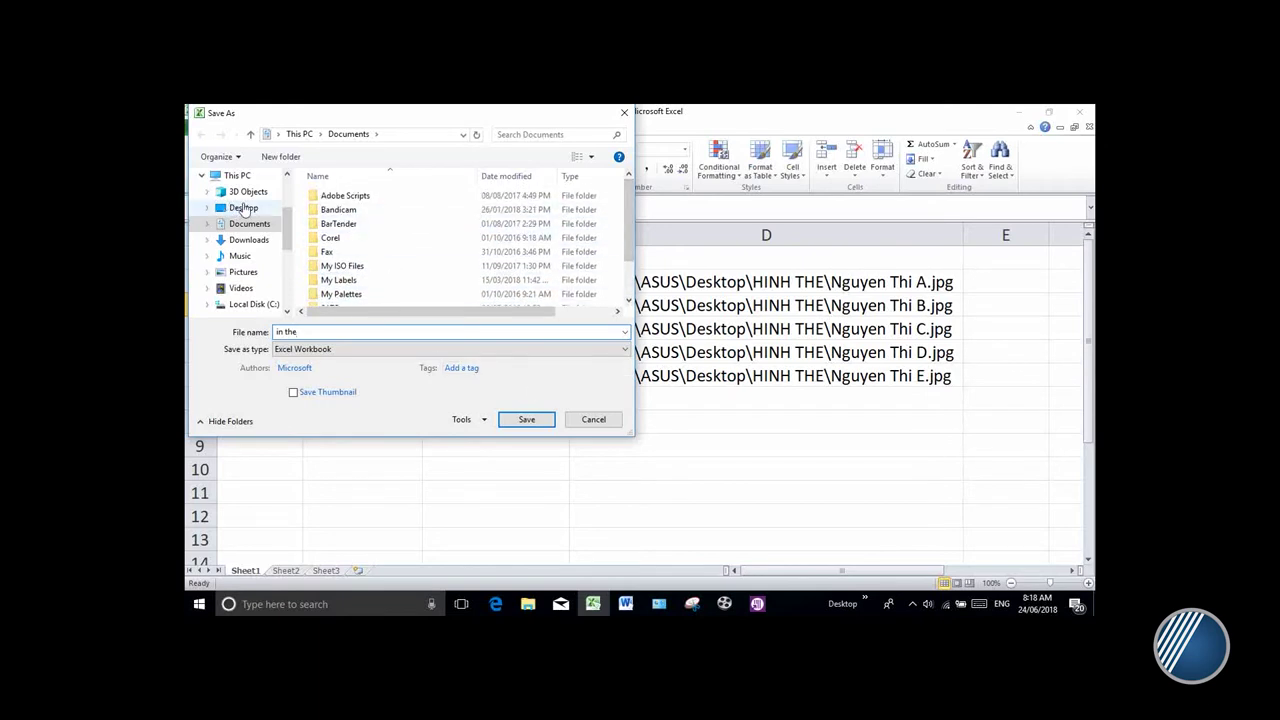
{"action": "left_click", "coordinate": [288, 177]}
{"action": "left_click", "coordinate": [232, 223]}
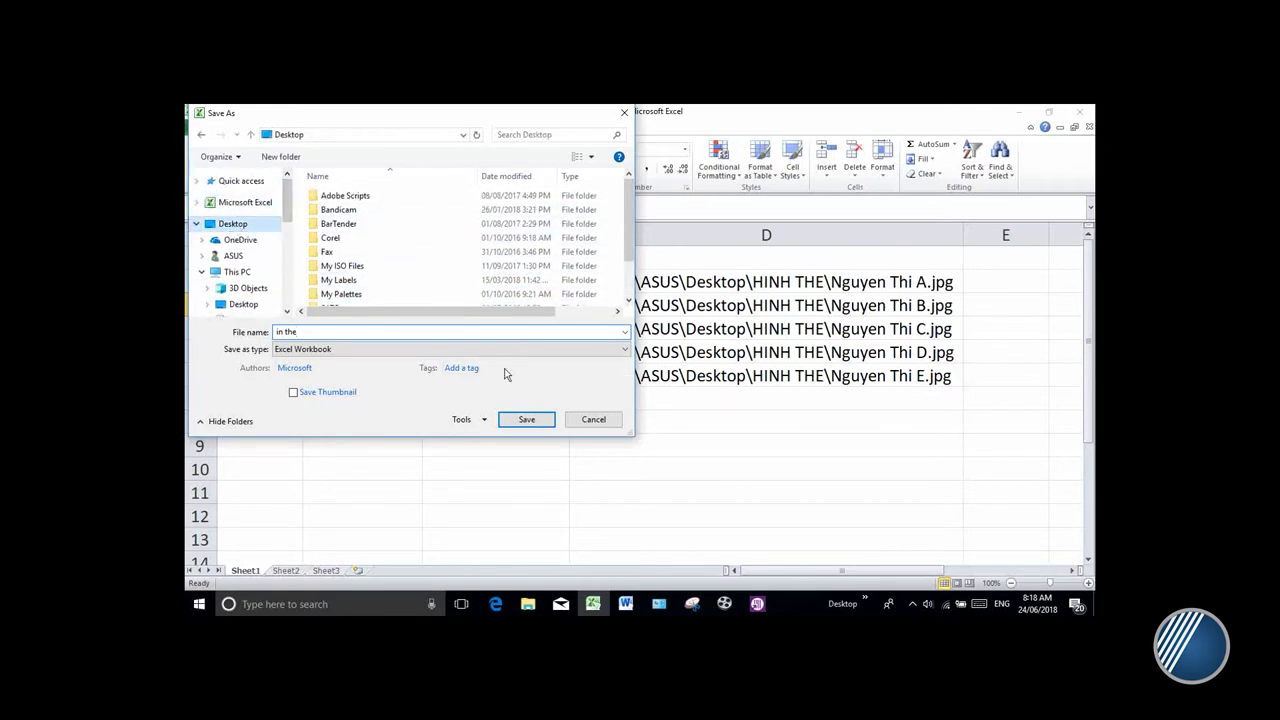
{"action": "left_click", "coordinate": [526, 419]}
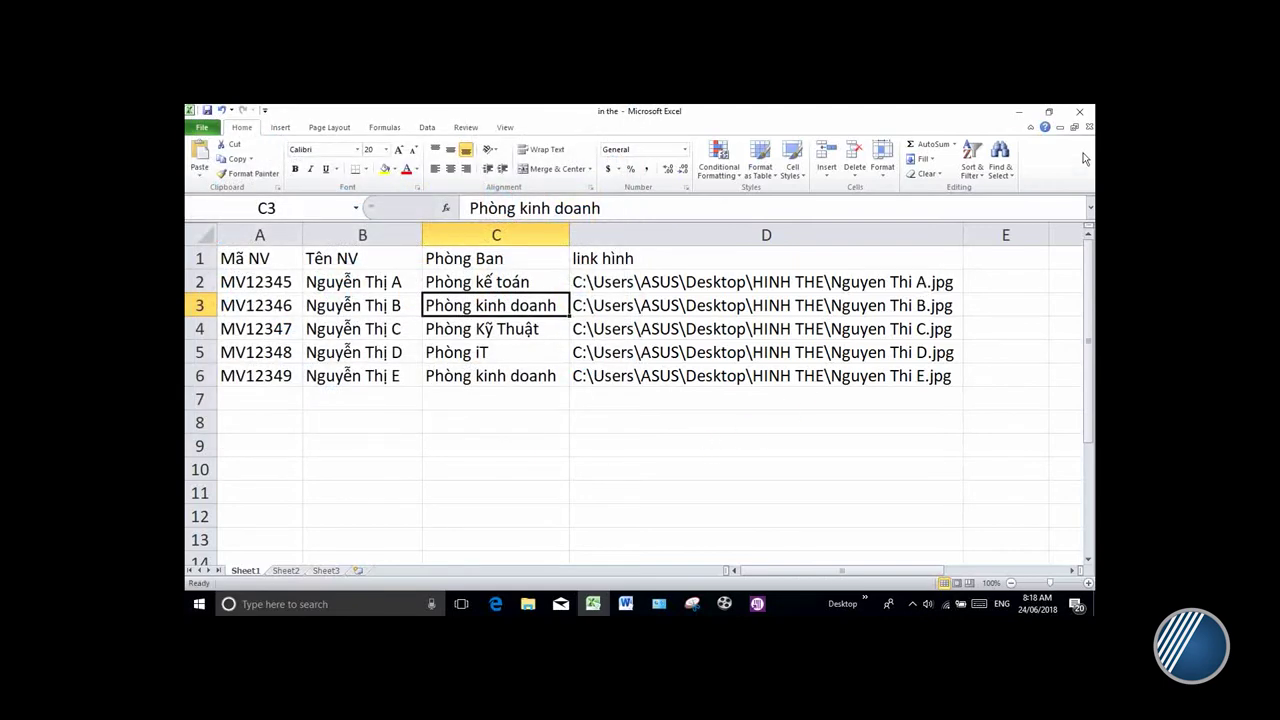
{"action": "left_click", "coordinate": [1079, 111]}
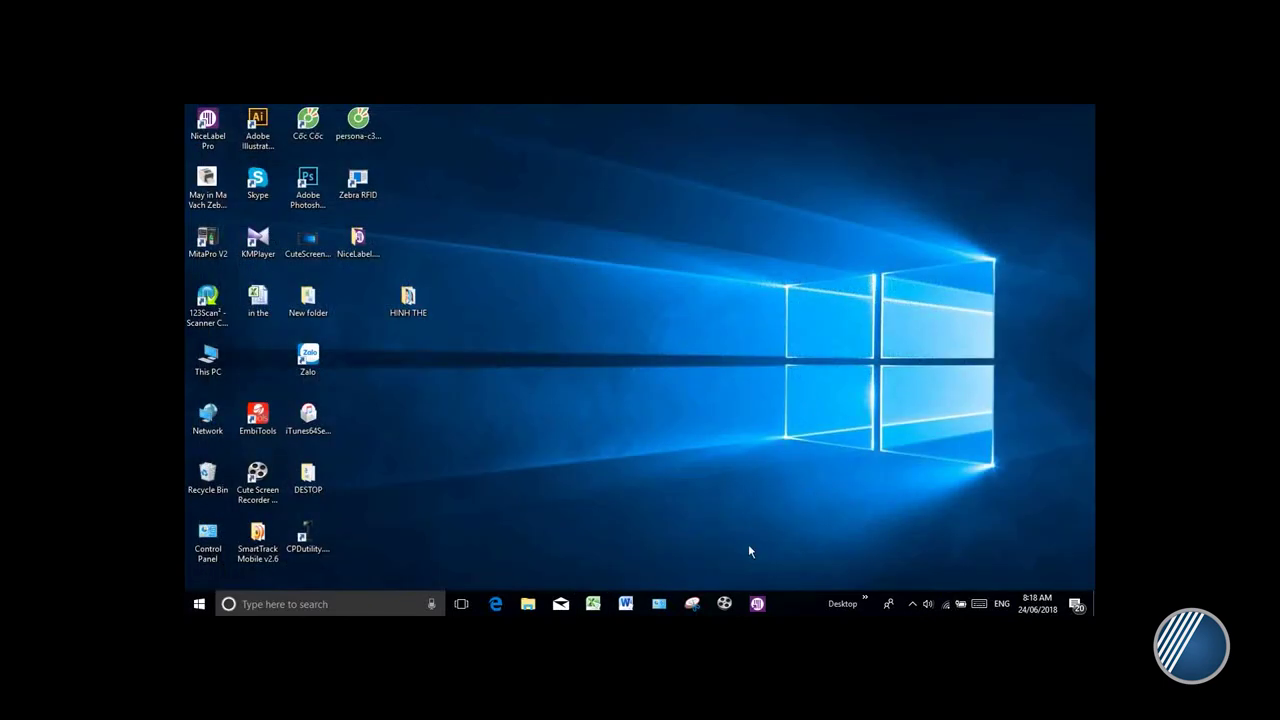
Switch to NiceLabel Pro and connect the card to the "in the" workbook on the Desktop with the Database Wizard, using direct database access.
{"action": "left_click", "coordinate": [757, 603]}
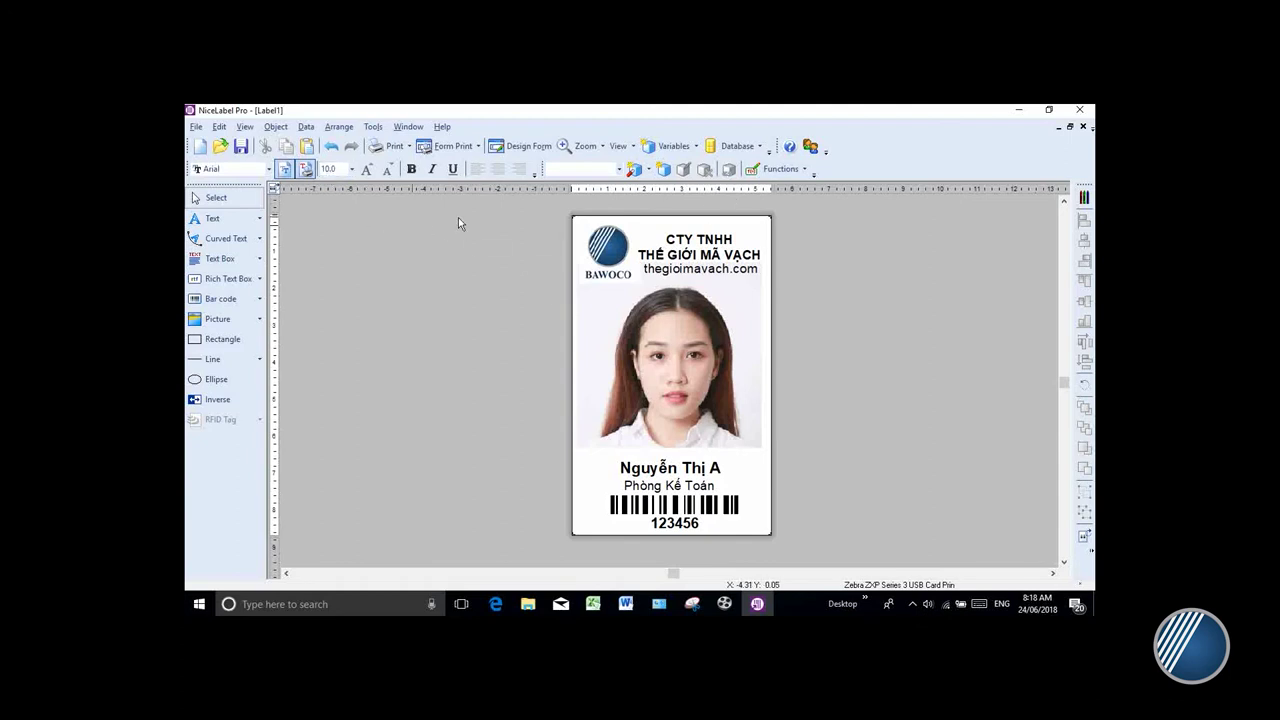
{"action": "left_click", "coordinate": [735, 147]}
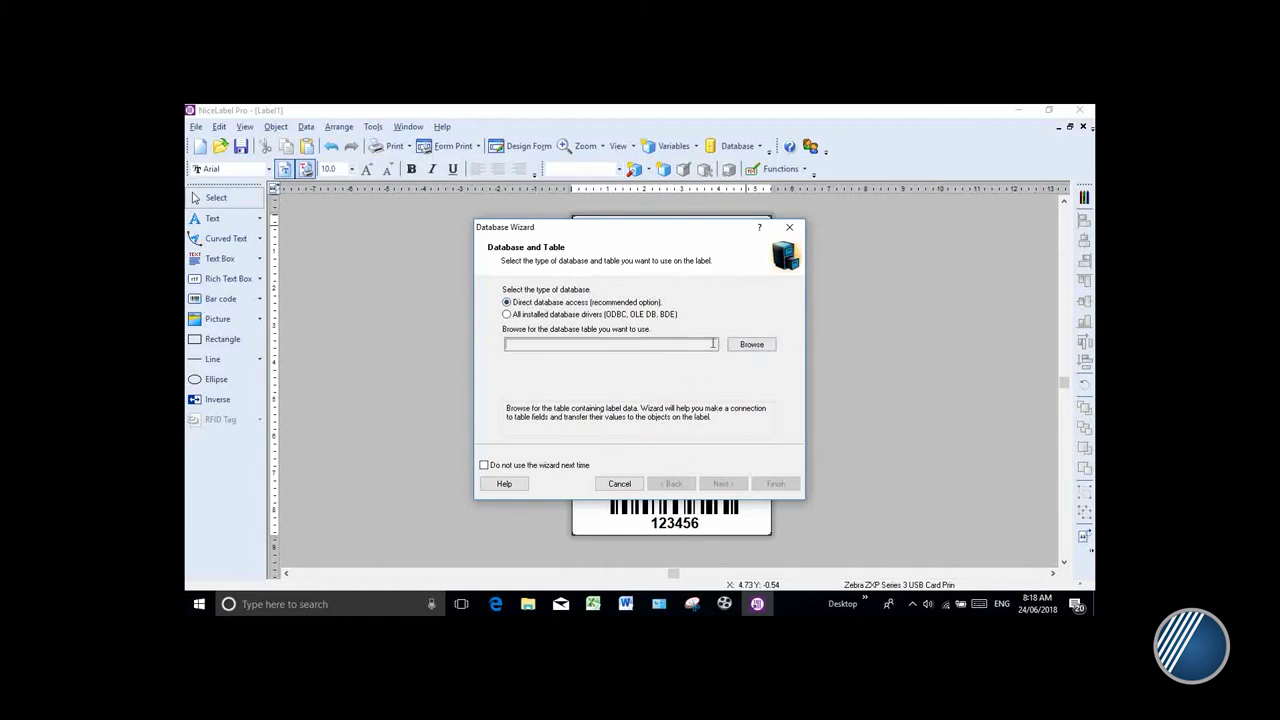
{"action": "left_click", "coordinate": [744, 346]}
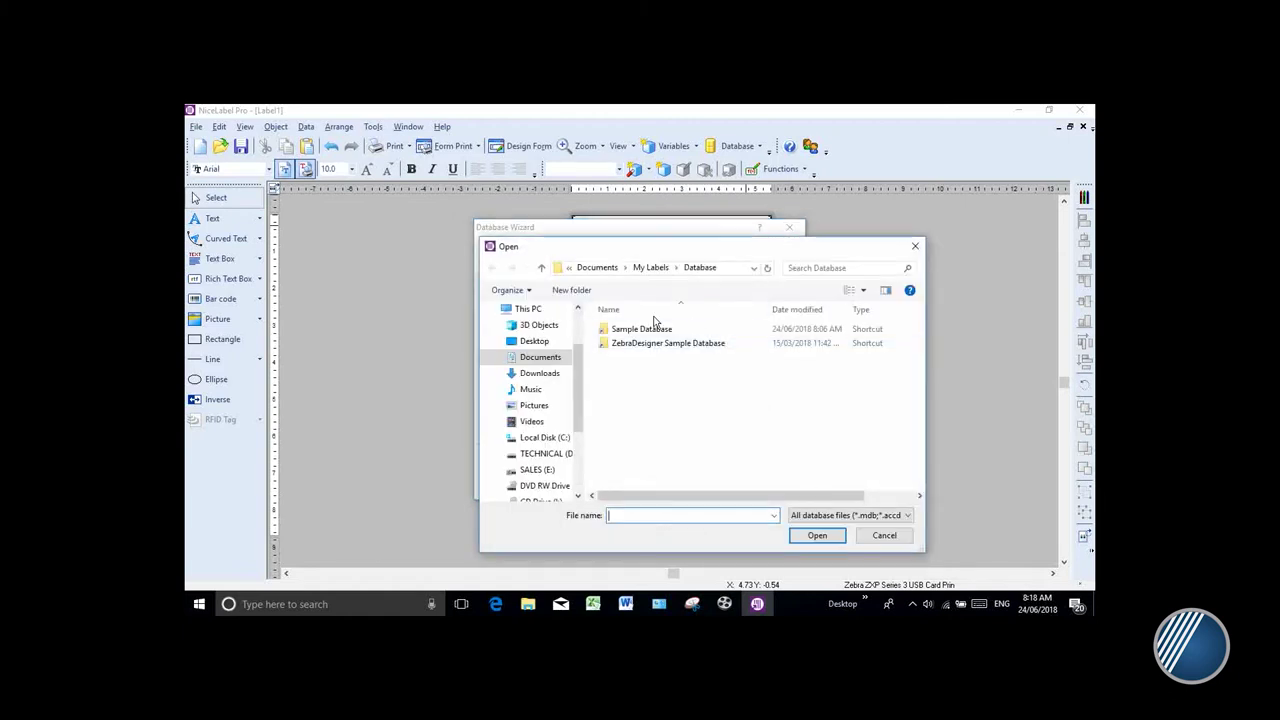
{"action": "left_click", "coordinate": [532, 341]}
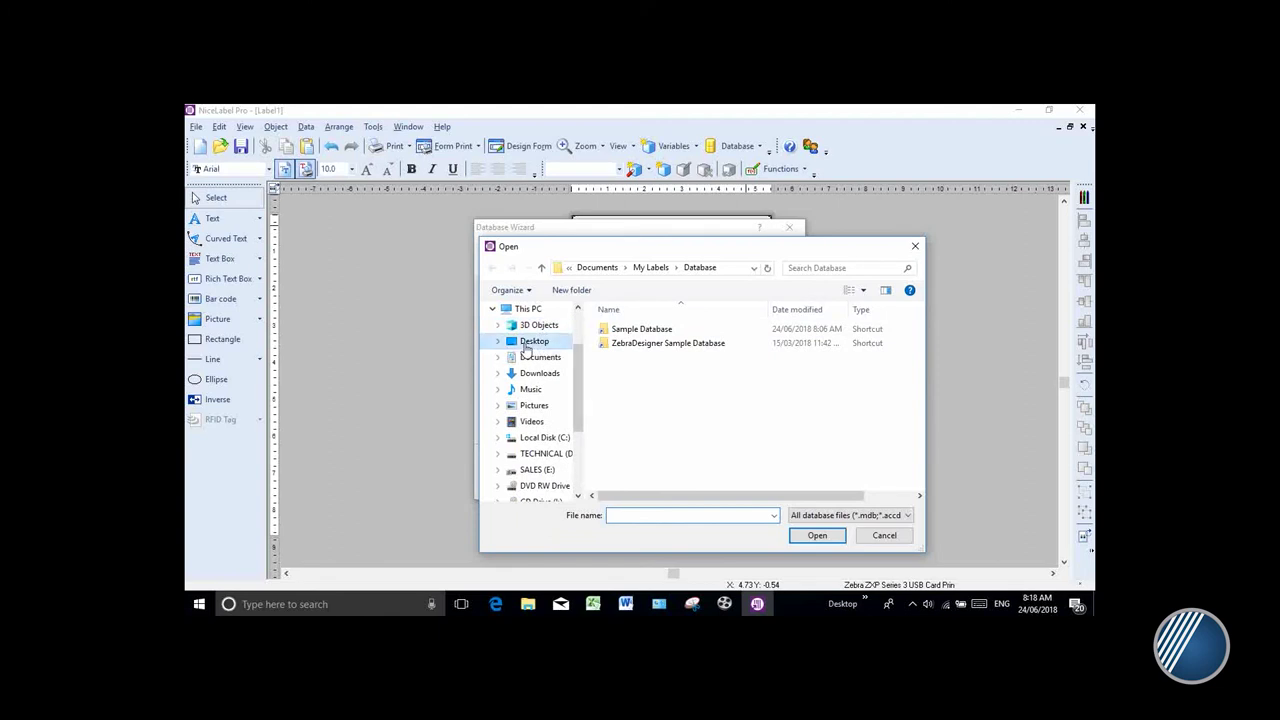
{"action": "left_click", "coordinate": [622, 399]}
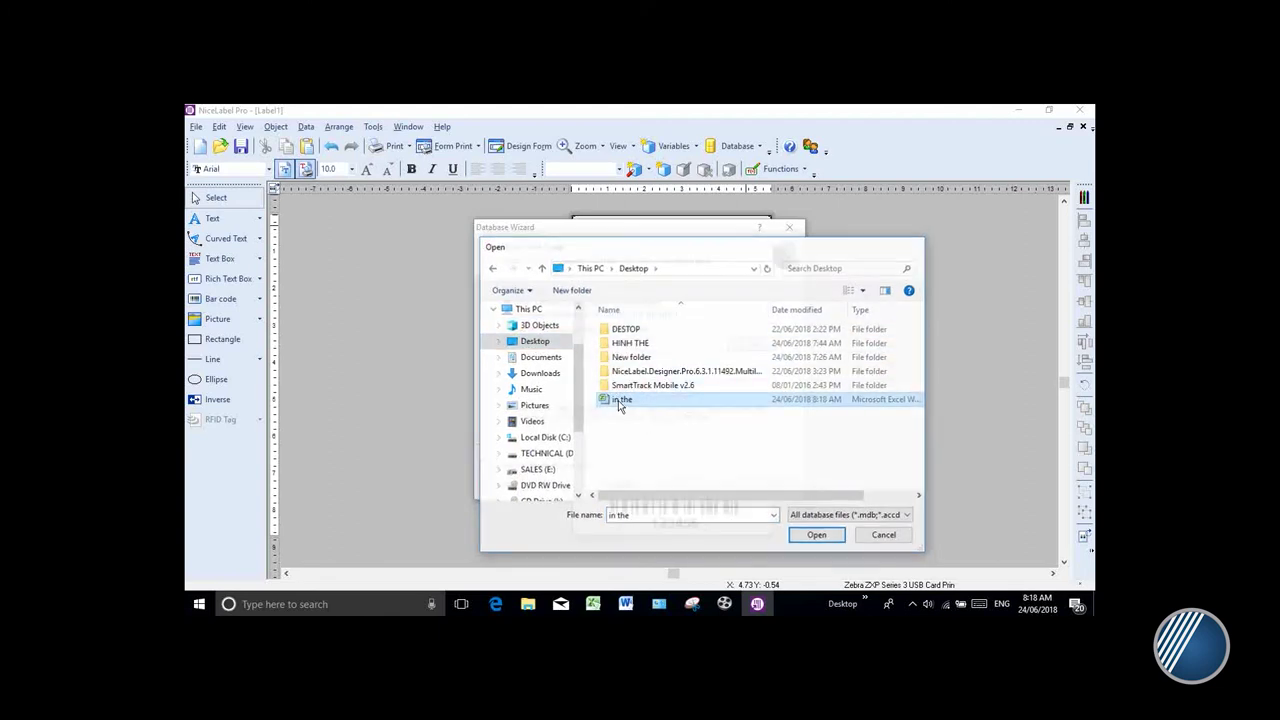
{"action": "double_click", "coordinate": [622, 399]}
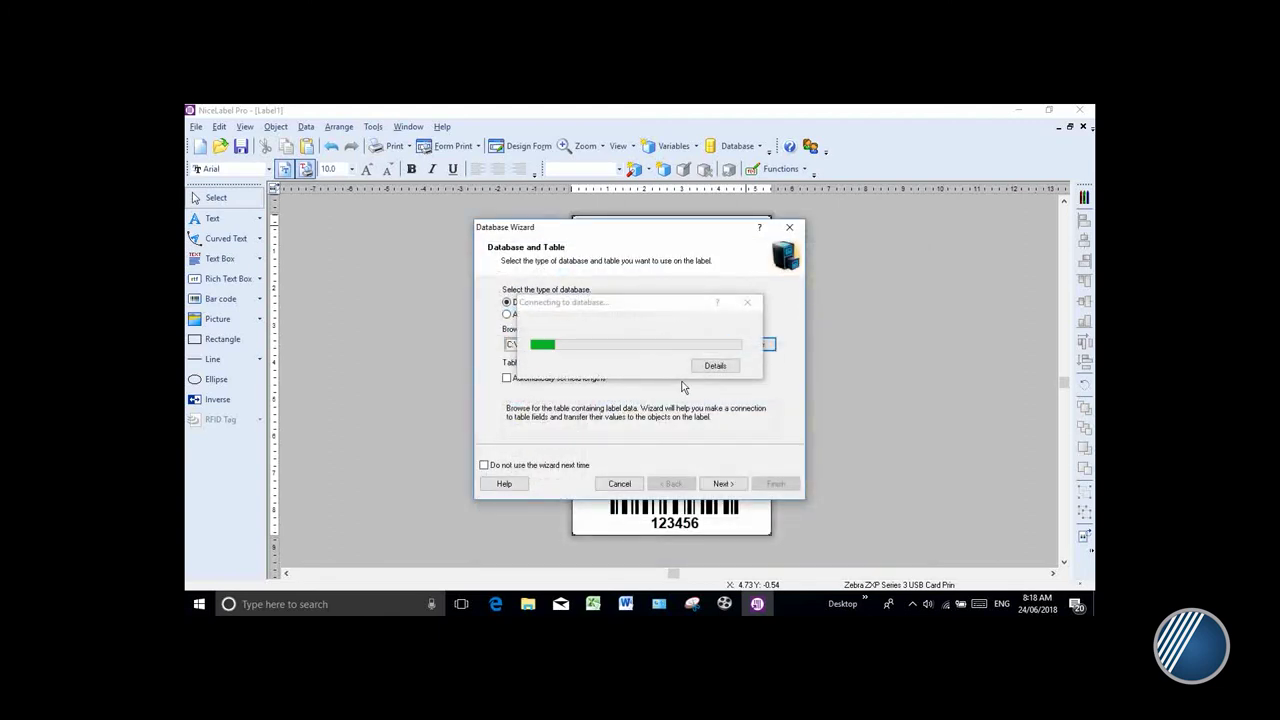
Accept all four fields (link hình, Mã NV, Phòng Ban, Tên NV) in the wizard and choose "I want to select what record to print".
{"action": "left_click", "coordinate": [718, 488]}
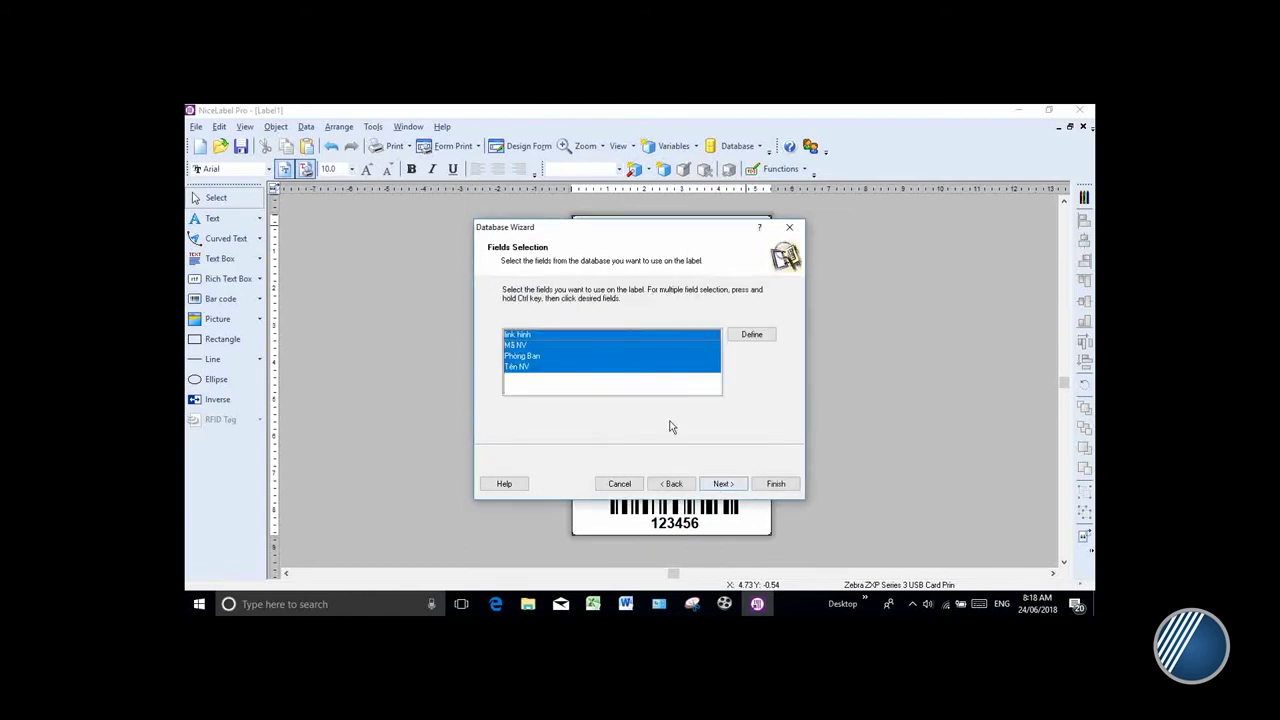
{"action": "left_click", "coordinate": [722, 485]}
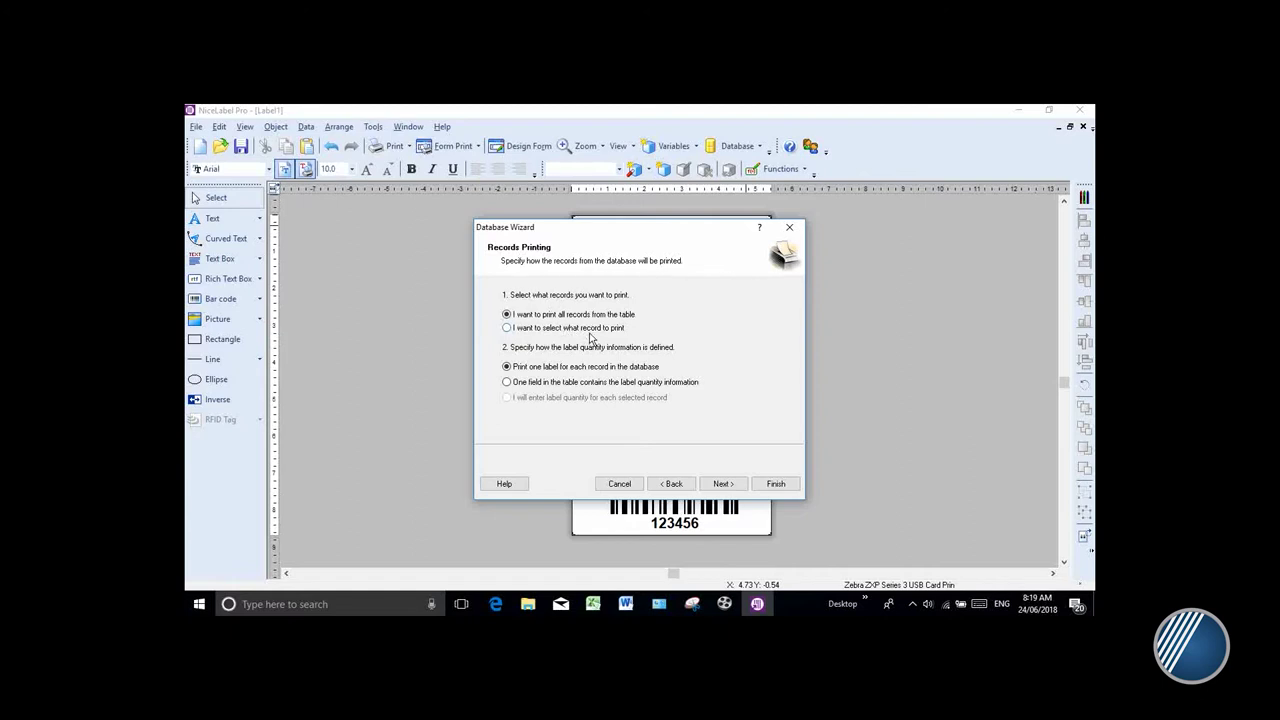
{"action": "left_click", "coordinate": [507, 328]}
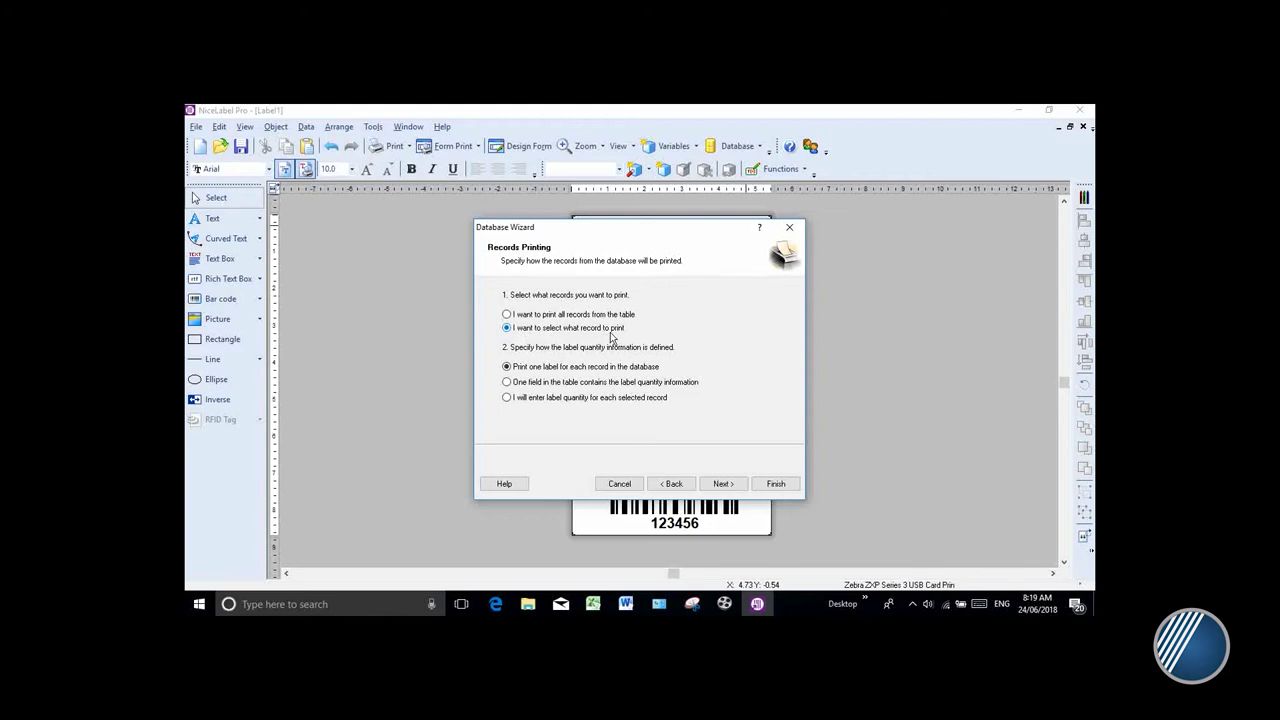